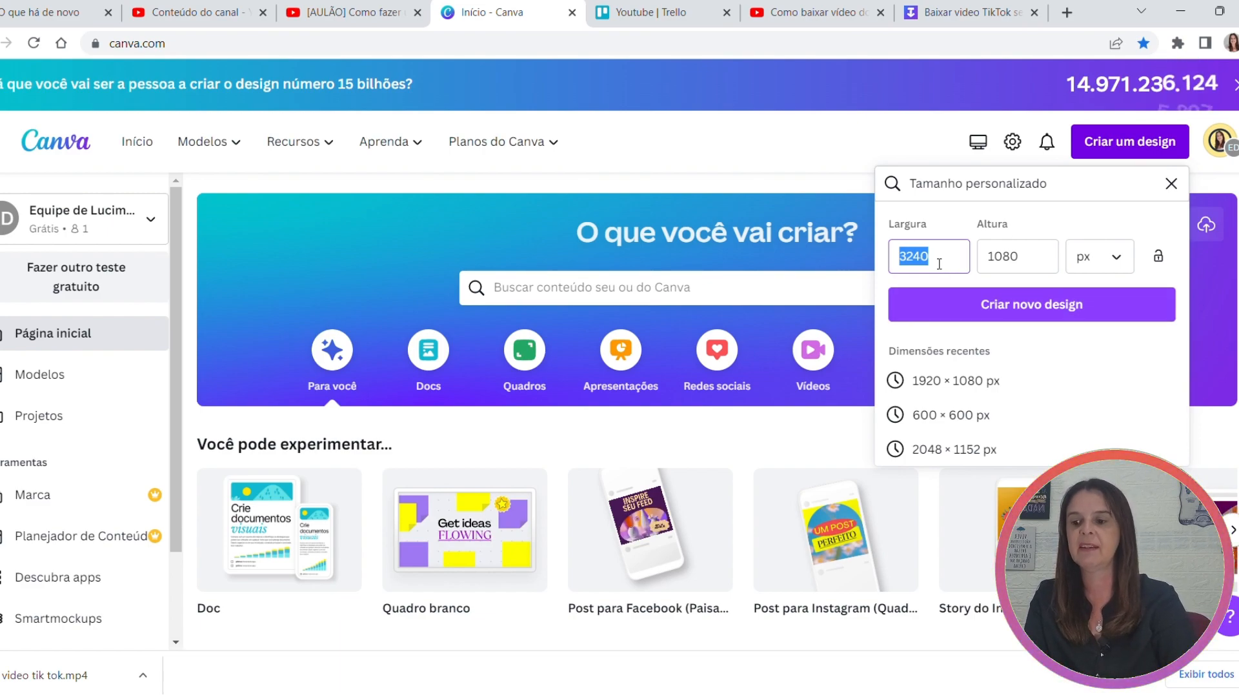
Create a blank custom-size design of 3240 × 1080 px
{"action": "left_click", "coordinate": [1055, 316]}
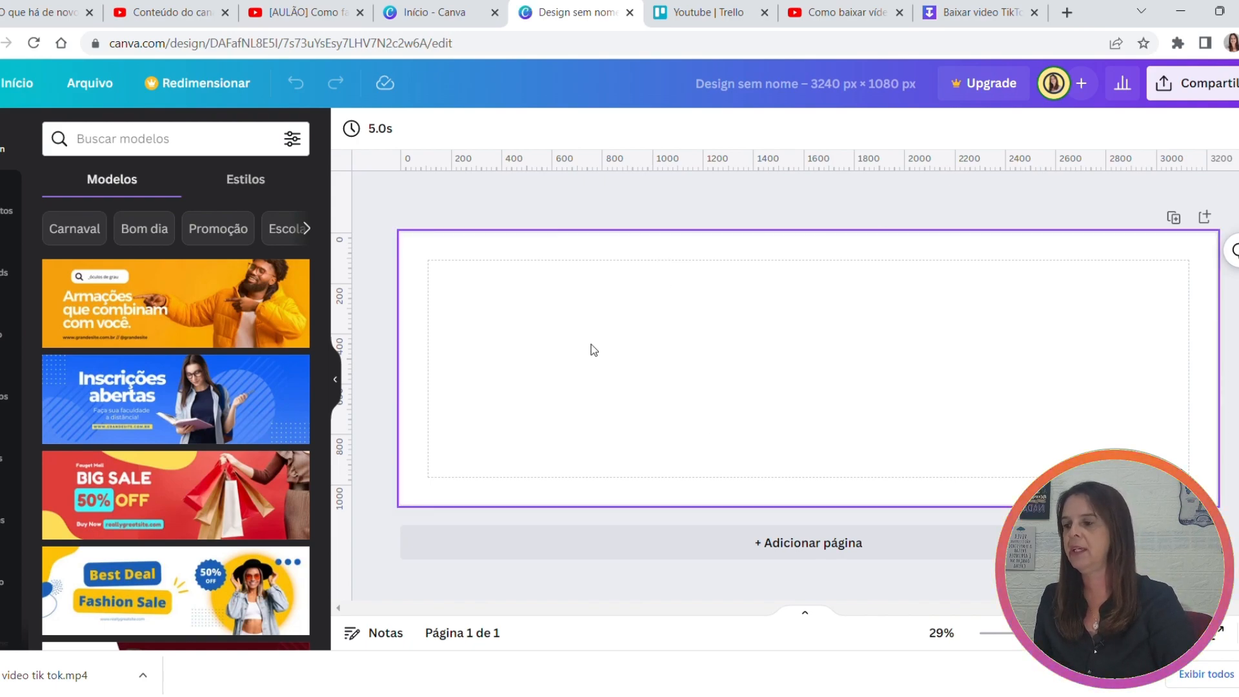
Try out the view settings by hiding the rulers and guides and showing them again, leaving the margins shown
{"action": "left_click", "coordinate": [112, 84]}
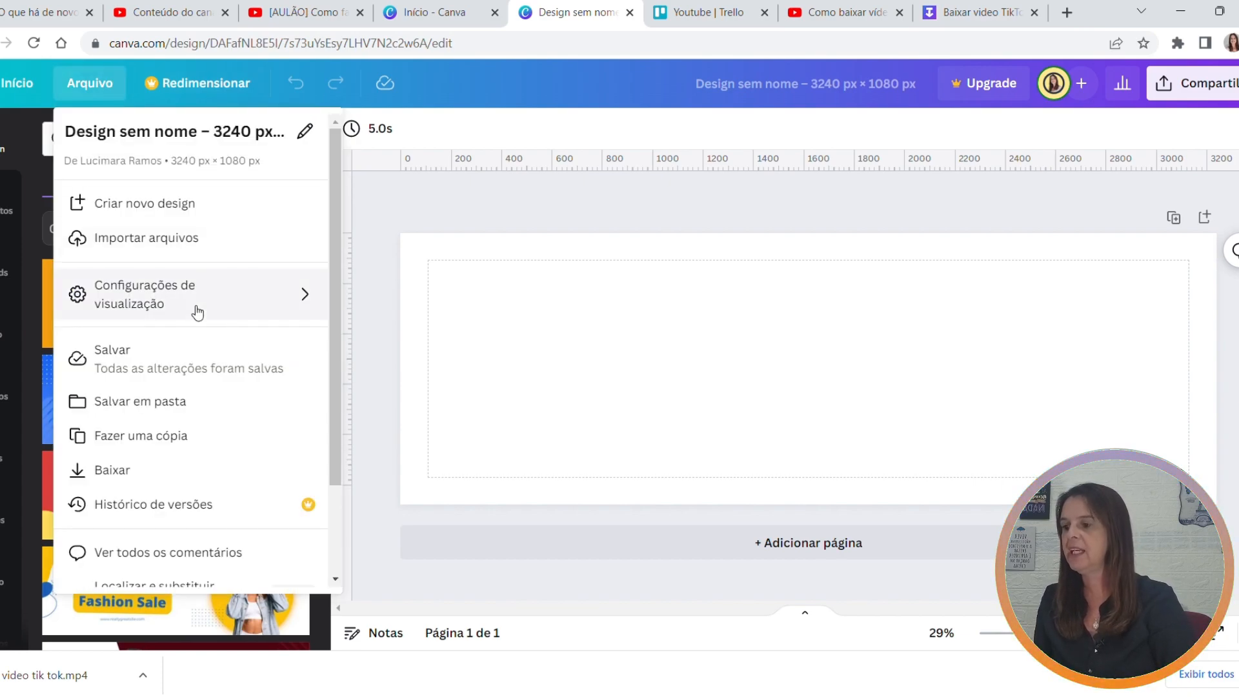
{"action": "mouse_move", "coordinate": [194, 309]}
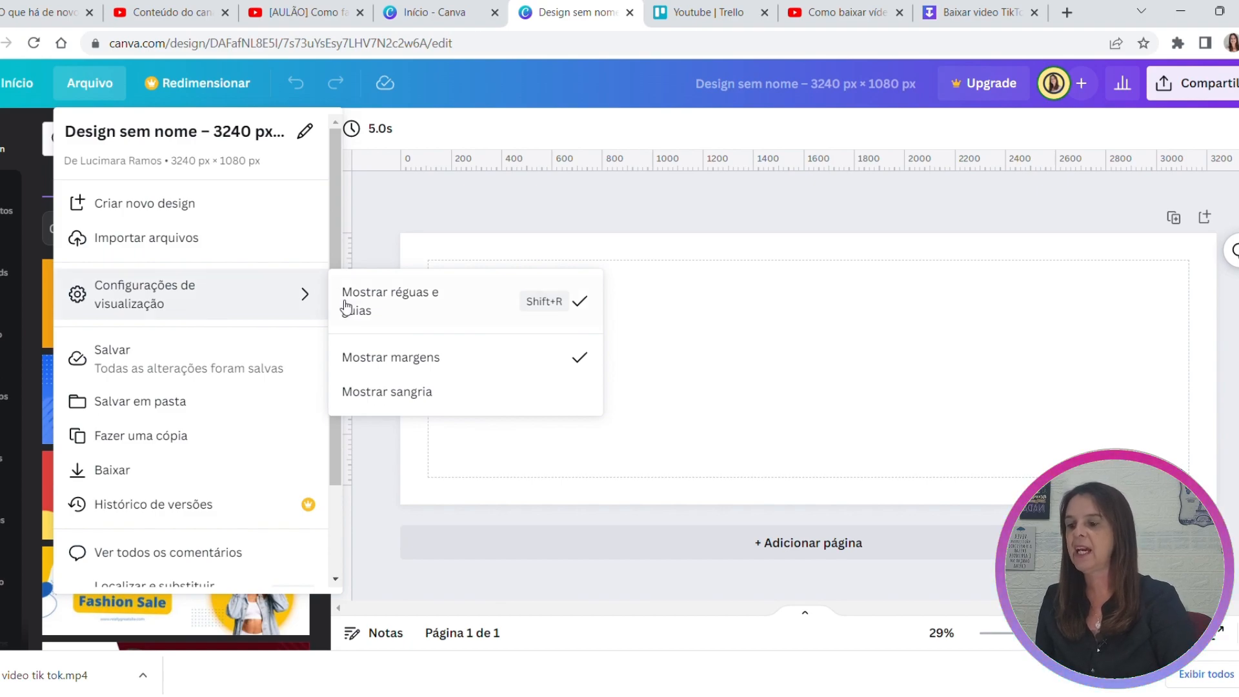
{"action": "left_click", "coordinate": [430, 360]}
{"action": "left_click", "coordinate": [430, 360]}
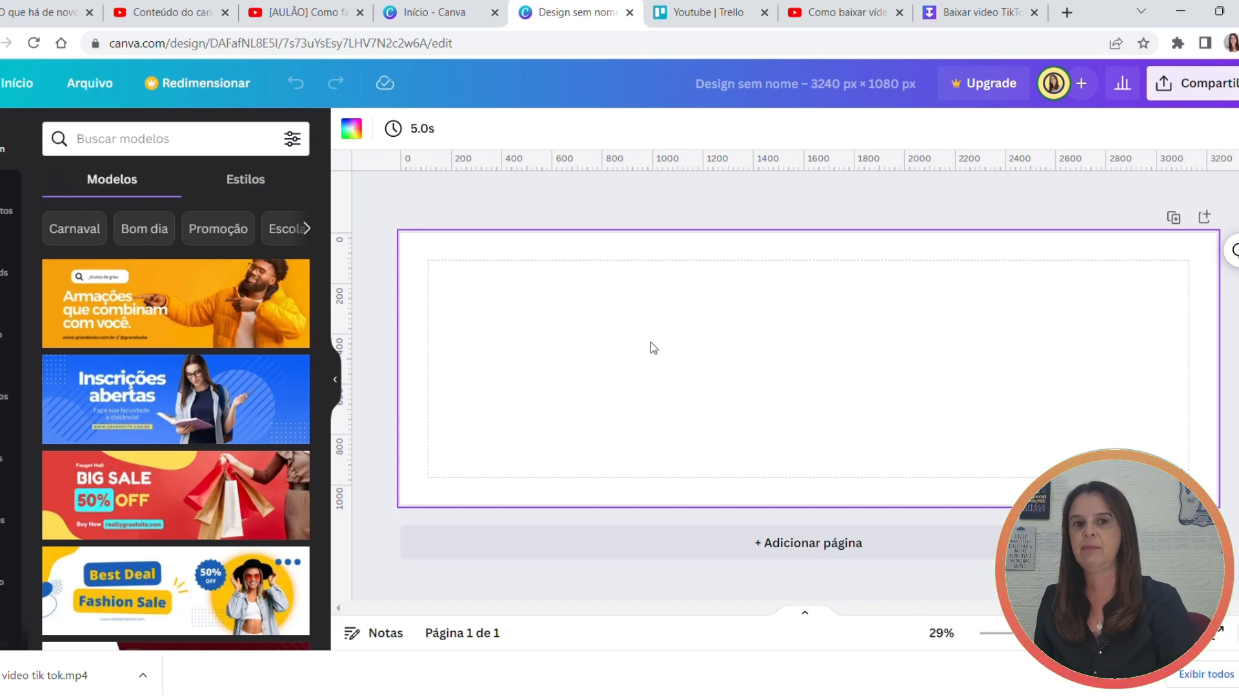
{"action": "key", "text": "shift+r"}
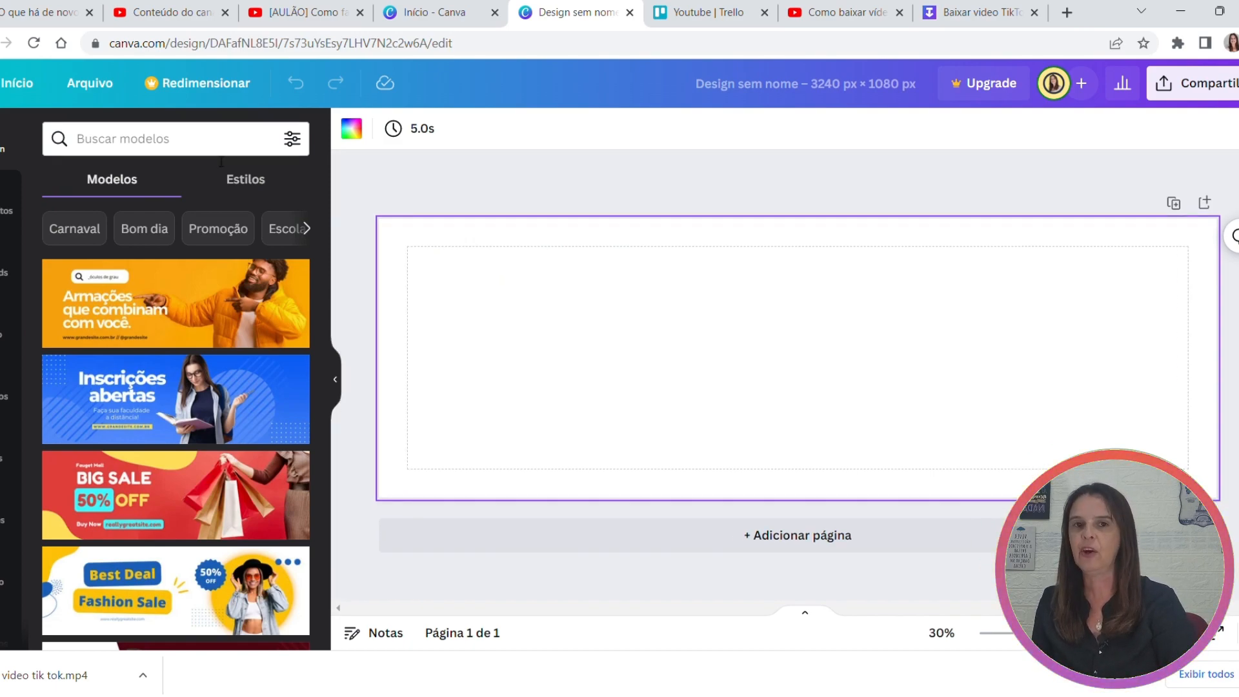
{"action": "left_click", "coordinate": [97, 84]}
{"action": "mouse_move", "coordinate": [179, 311]}
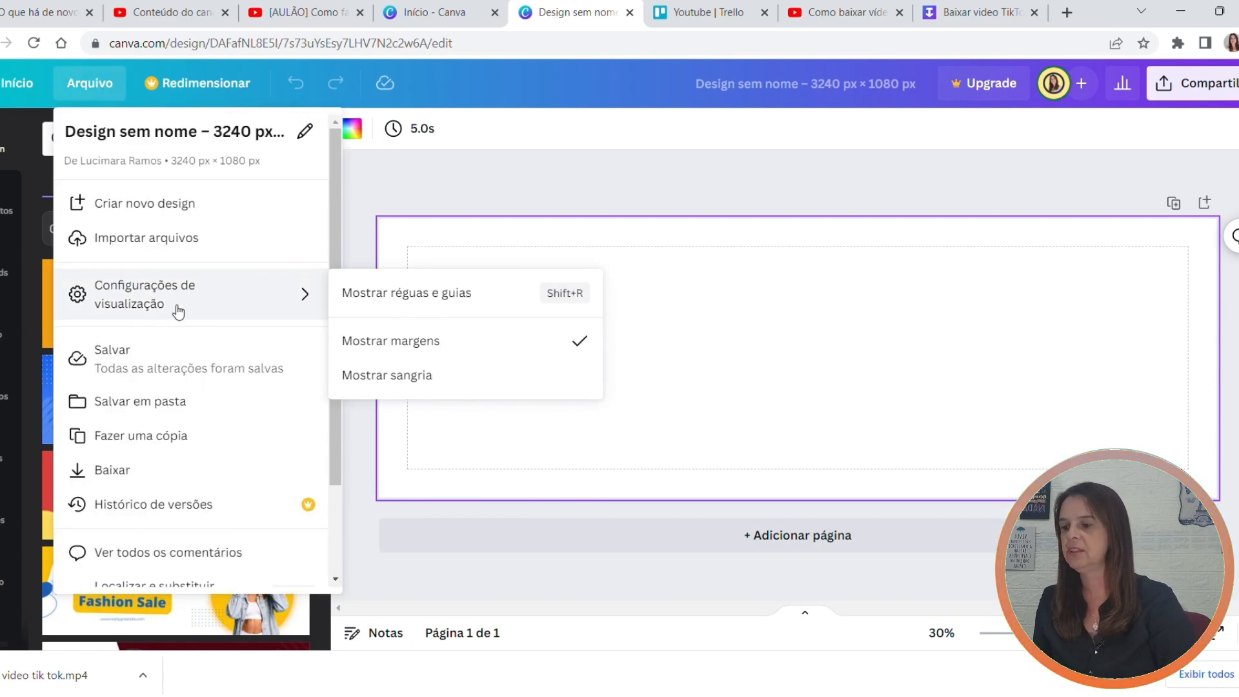
{"action": "left_click", "coordinate": [437, 298]}
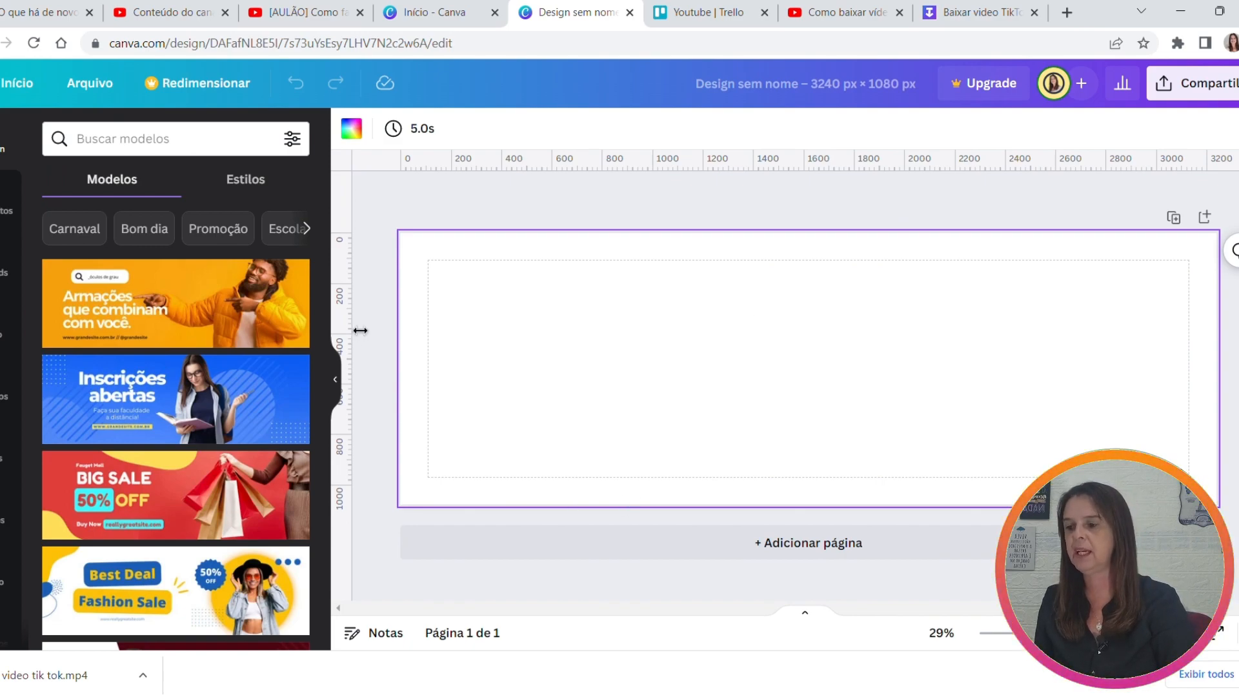
Place two vertical guides at about 1080 px and 2160 px, dividing the page into three equal sections
{"action": "left_click_drag", "start_coordinate": [362, 331], "coordinate": [701, 349]}
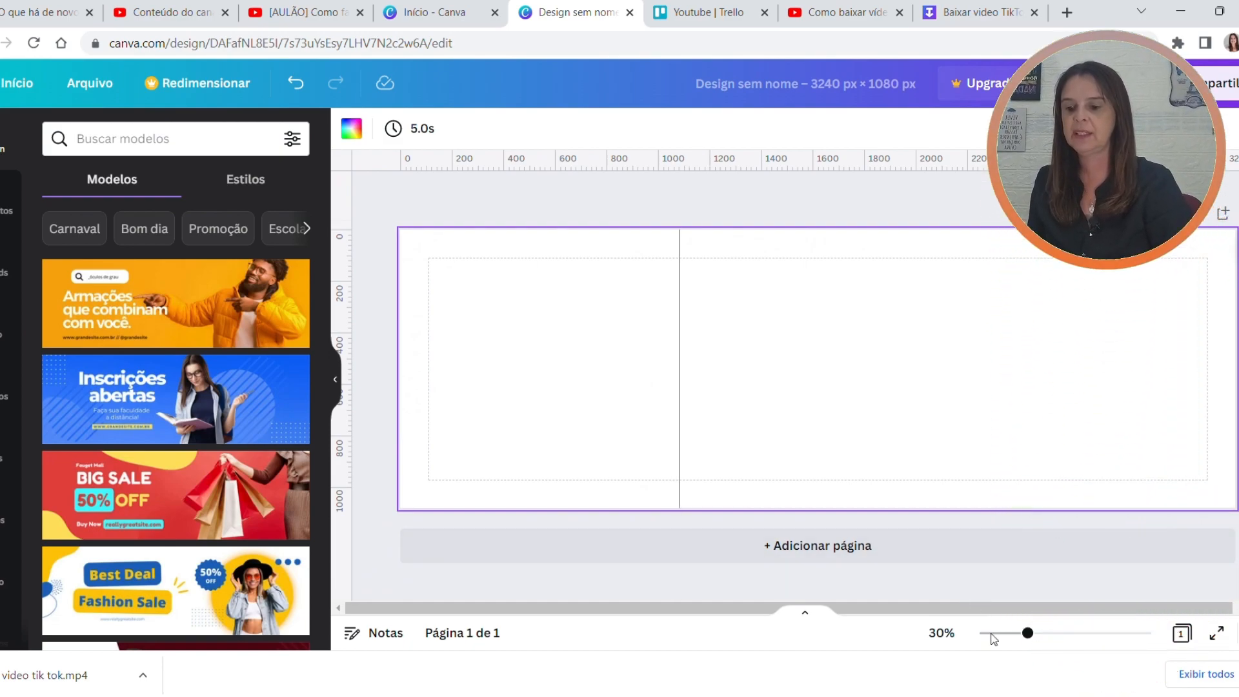
{"action": "left_click_drag", "start_coordinate": [1034, 636], "coordinate": [1049, 637]}
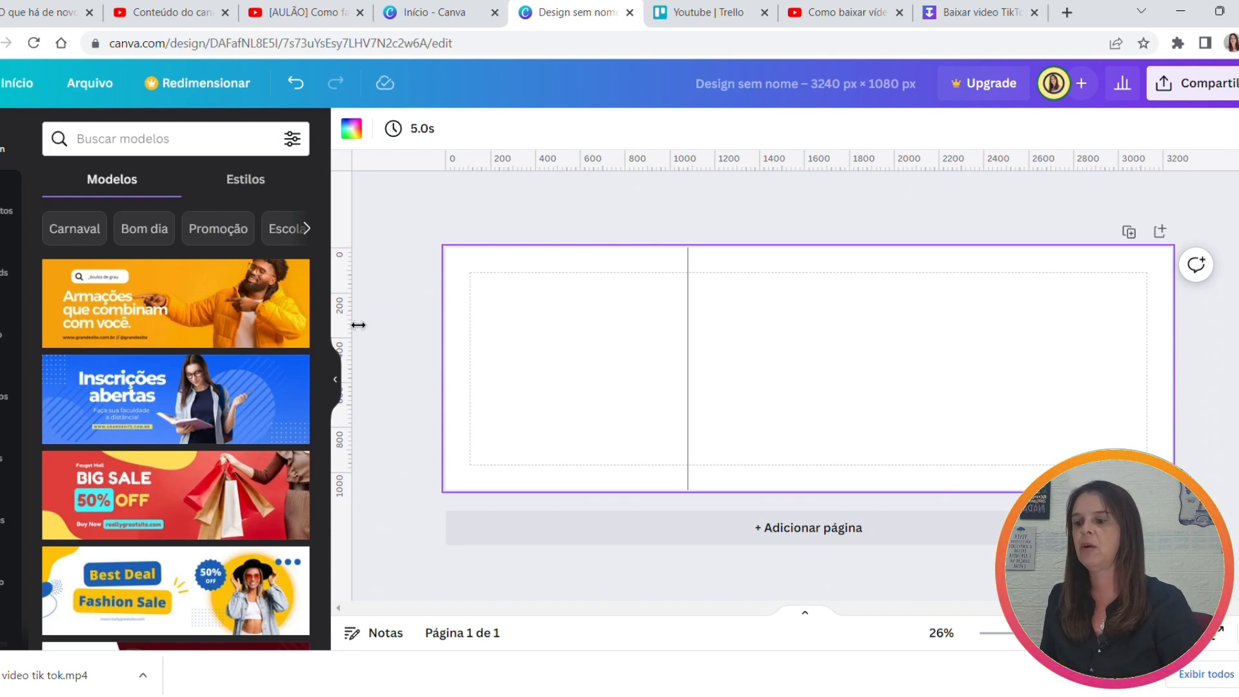
{"action": "left_click_drag", "start_coordinate": [355, 325], "coordinate": [929, 373]}
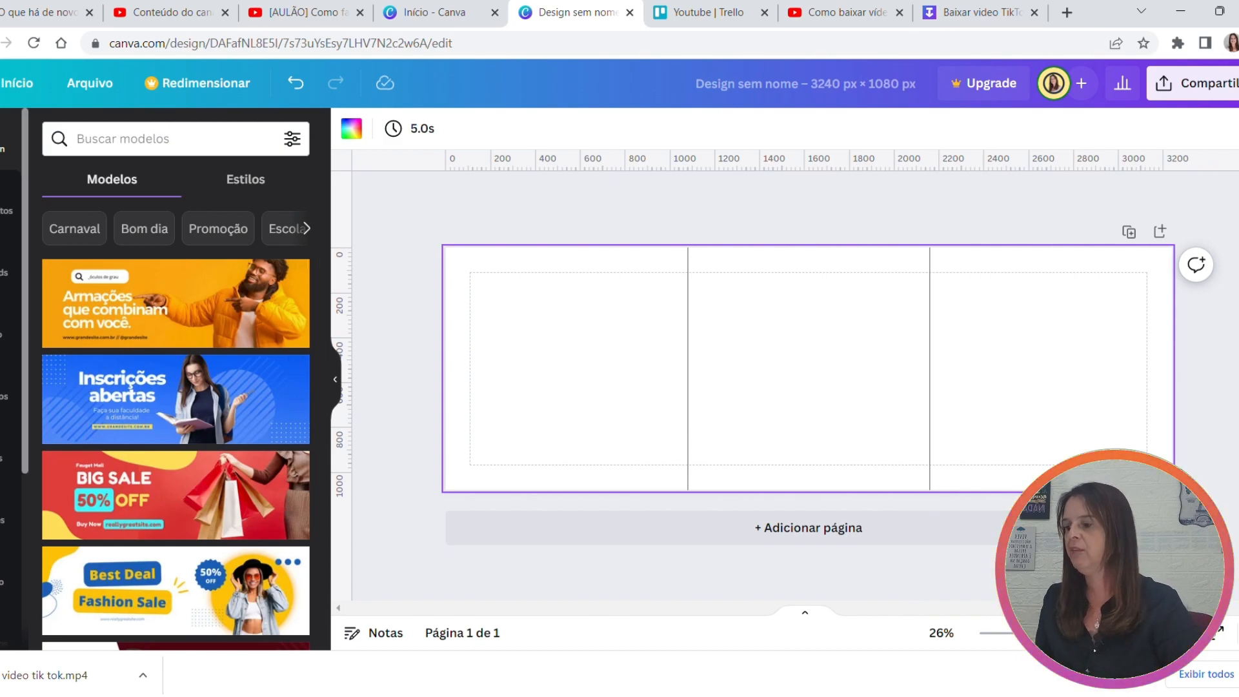
Apply the recently used blue gradient background to the page
{"action": "left_click", "coordinate": [5, 580]}
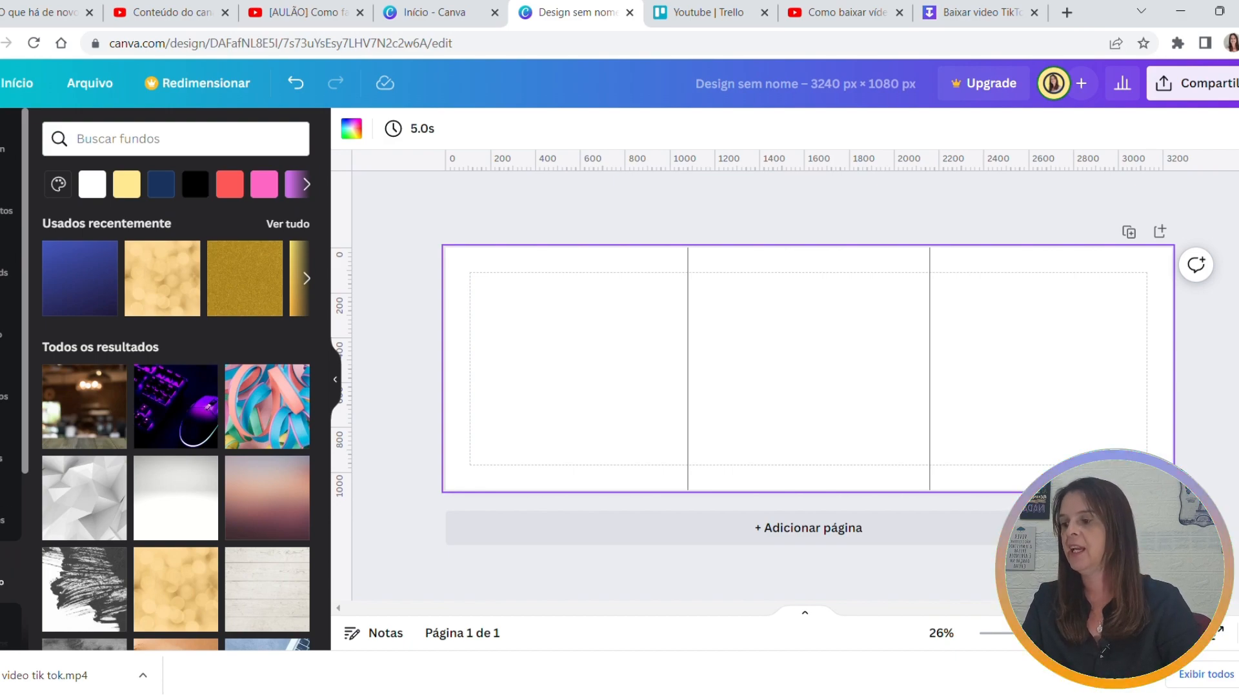
{"action": "left_click", "coordinate": [80, 277]}
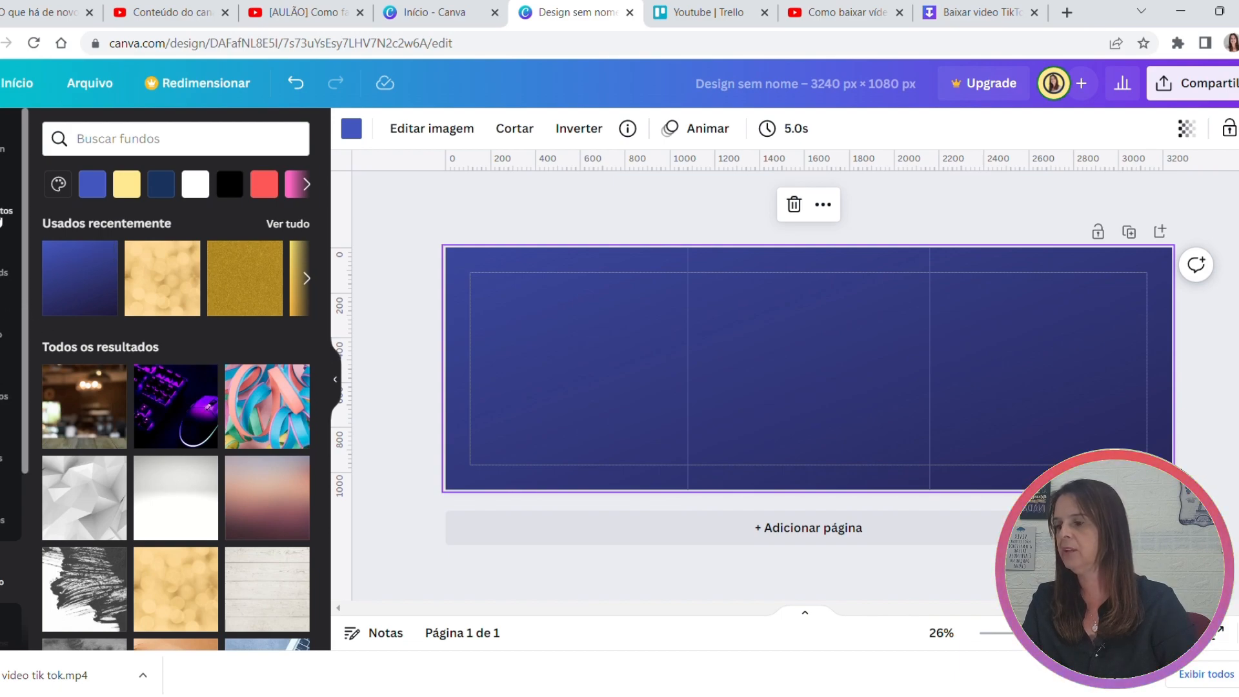
Add a square shape, colour it in the brand kit's light yellow and enlarge it to fill the middle section between the guides
{"action": "left_click", "coordinate": [8, 205]}
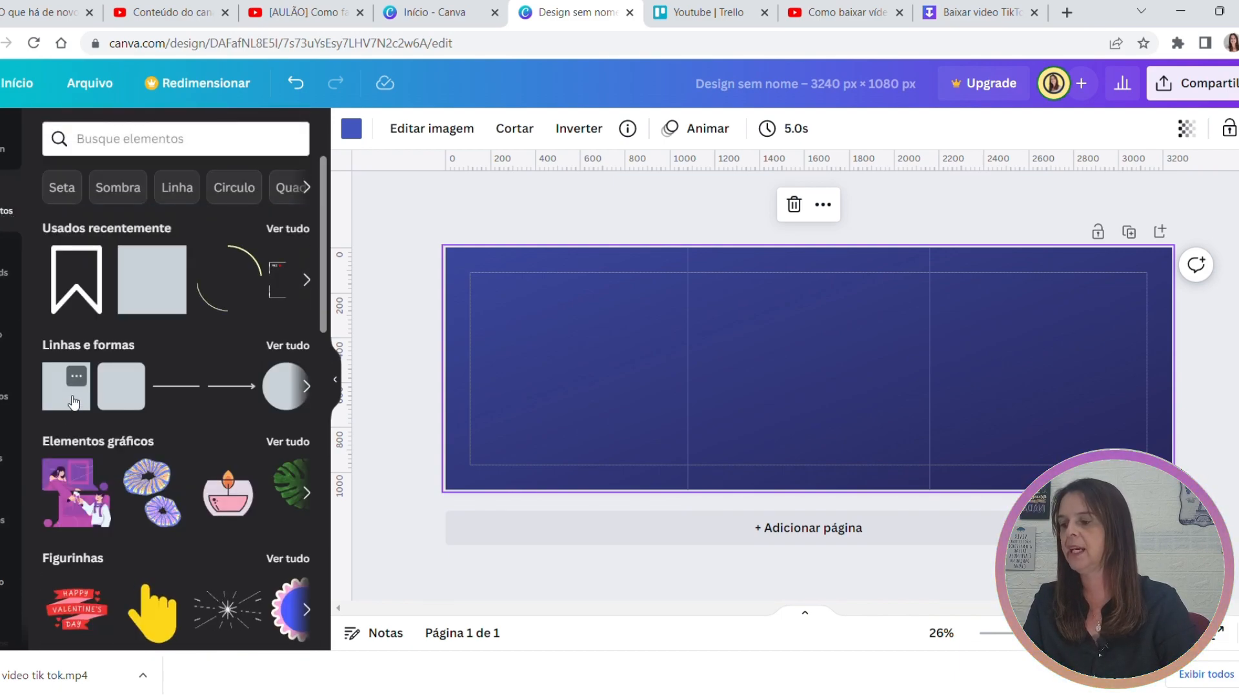
{"action": "left_click", "coordinate": [69, 399]}
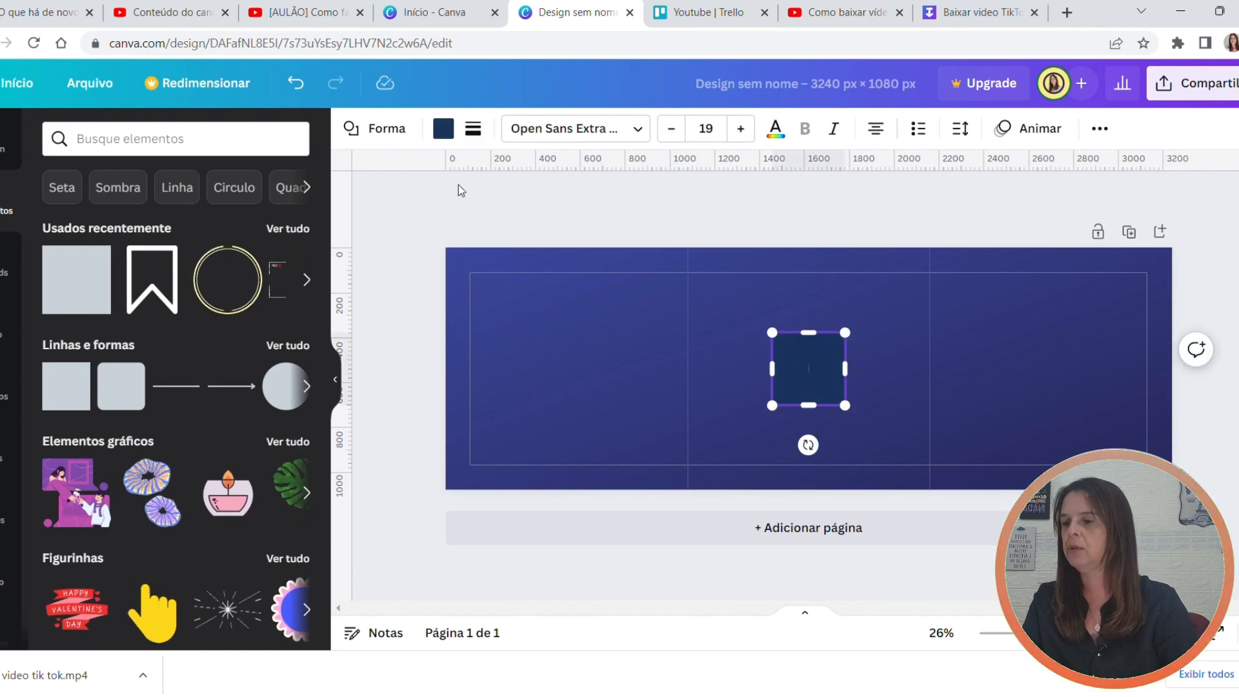
{"action": "left_click", "coordinate": [442, 128]}
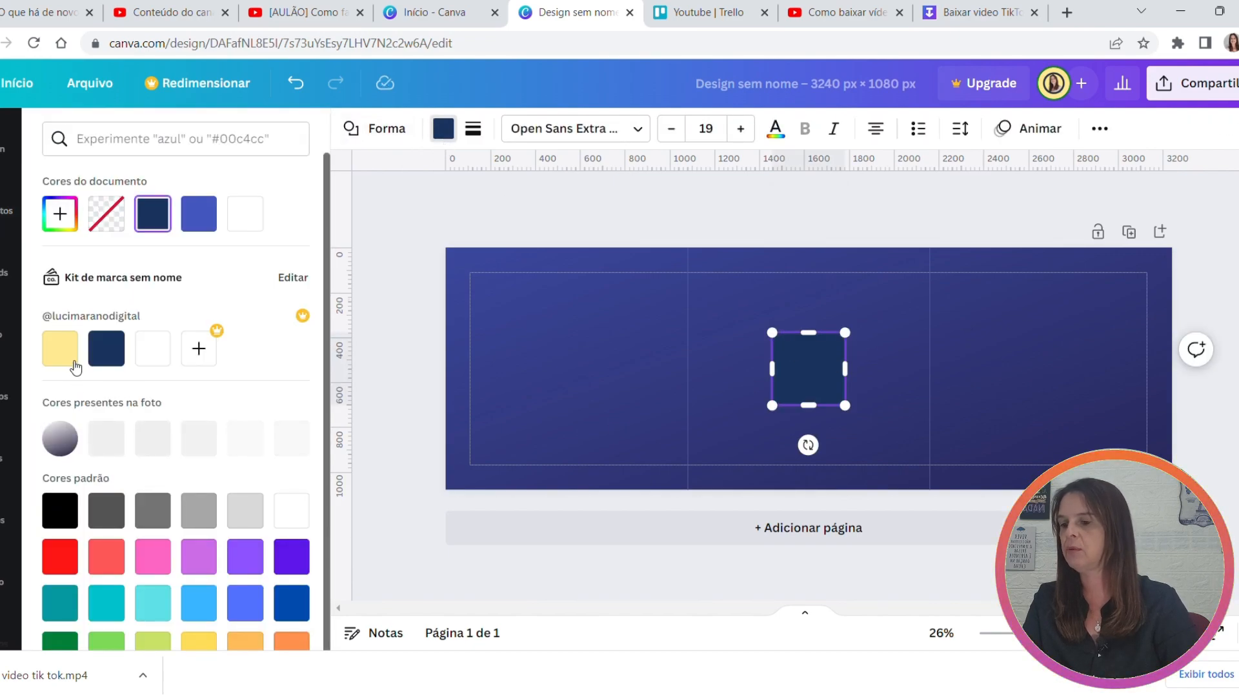
{"action": "left_click", "coordinate": [60, 348]}
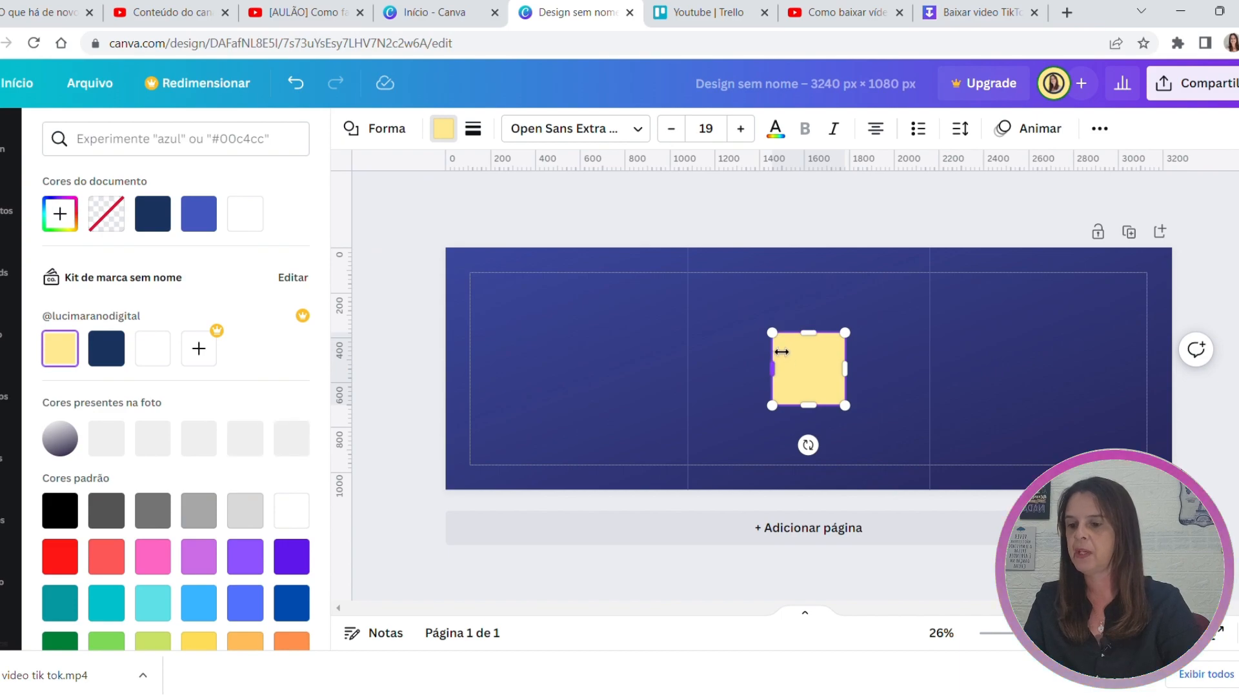
{"action": "left_click_drag", "start_coordinate": [784, 345], "coordinate": [698, 259]}
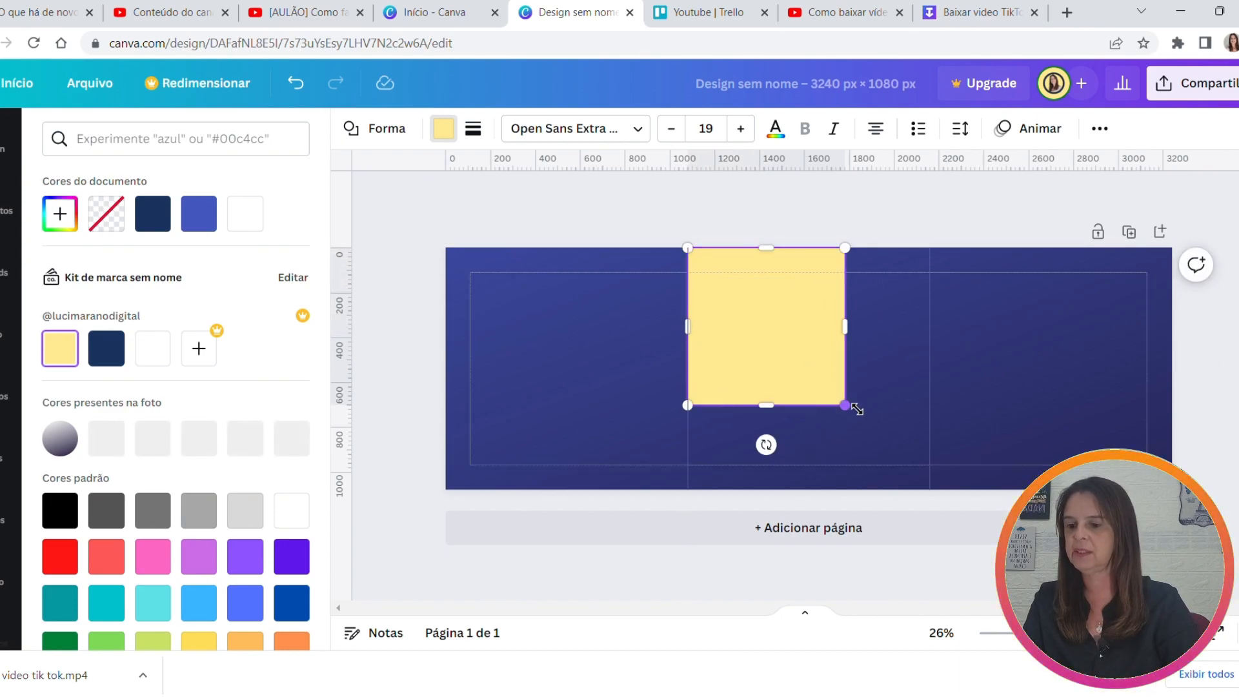
{"action": "left_click_drag", "start_coordinate": [856, 420], "coordinate": [930, 495]}
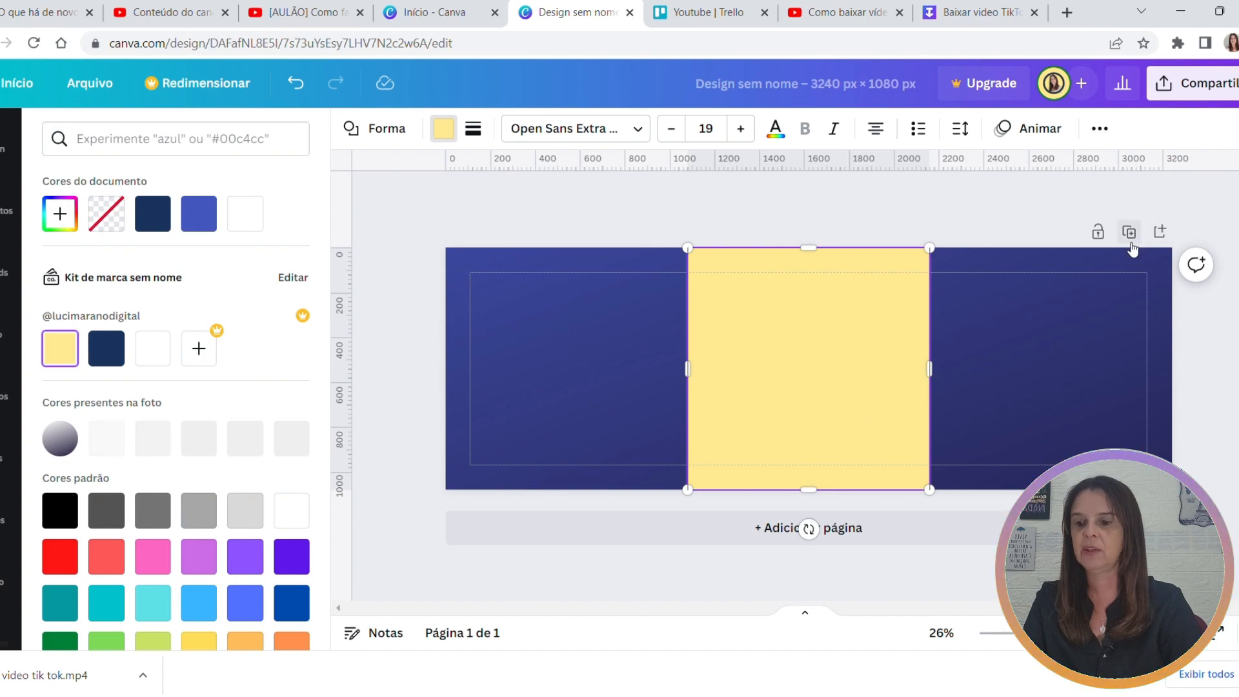
Try the page lock on and off, and delete the yellow square from the middle section
{"action": "left_click", "coordinate": [1105, 238]}
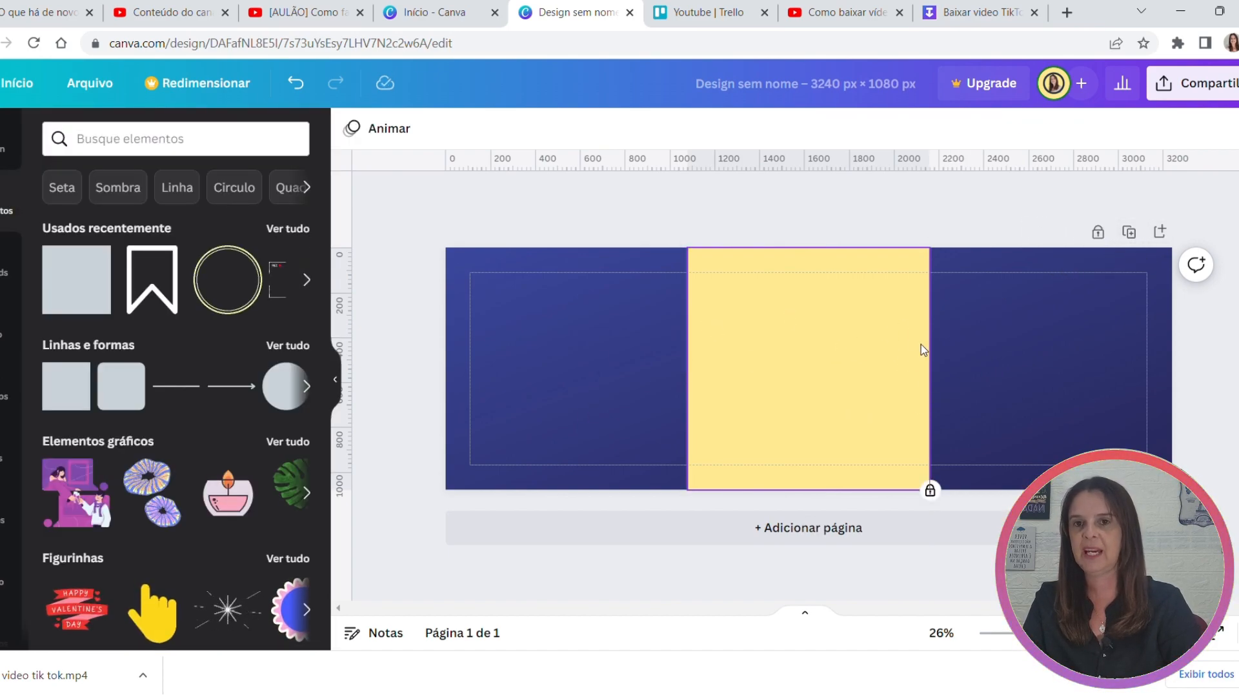
{"action": "left_click", "coordinate": [858, 391]}
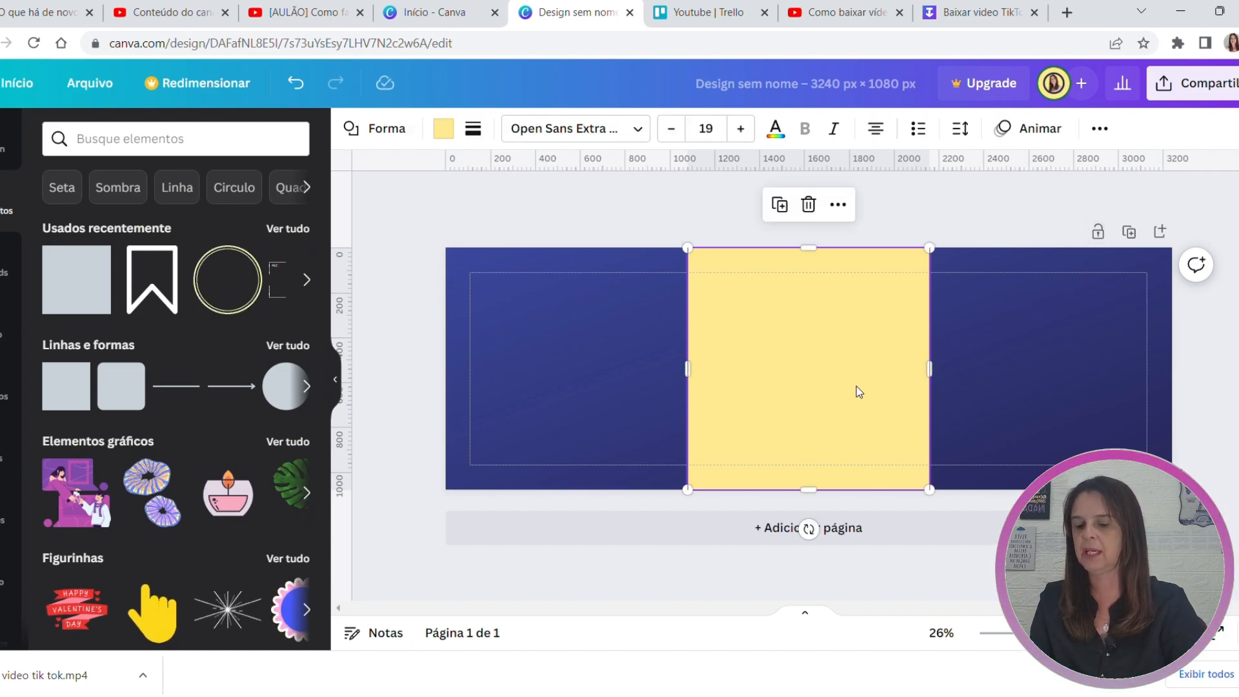
{"action": "left_click", "coordinate": [852, 376]}
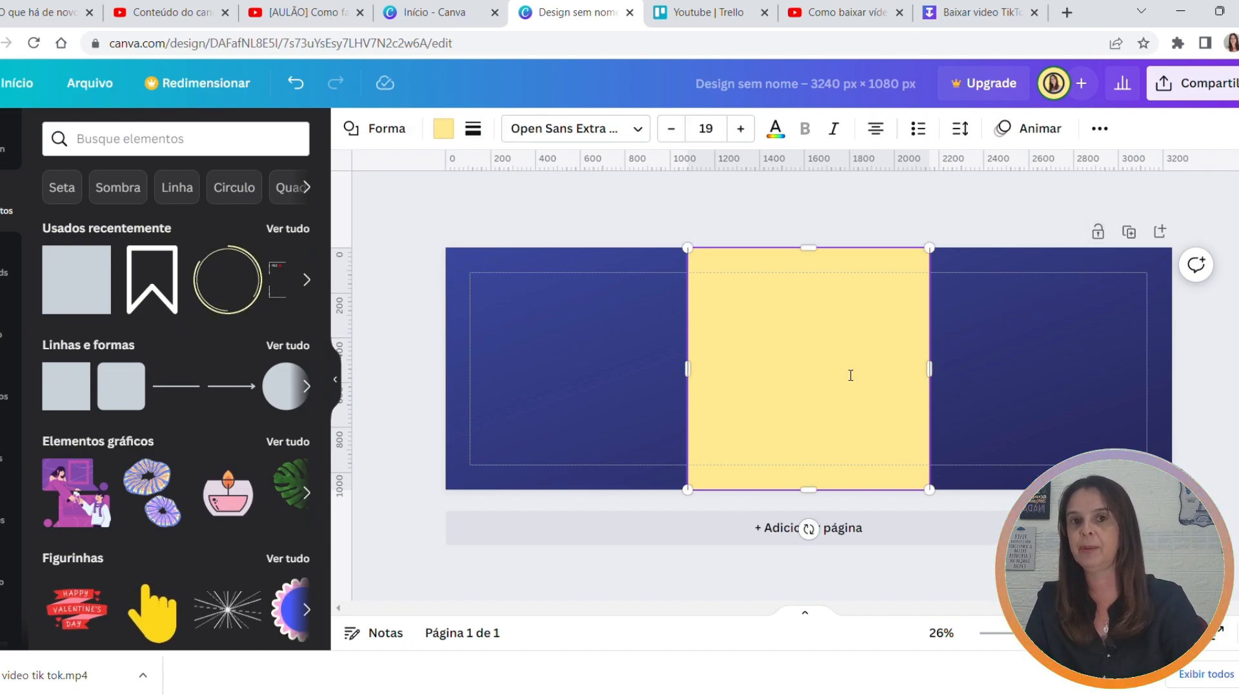
{"action": "key", "text": "Delete"}
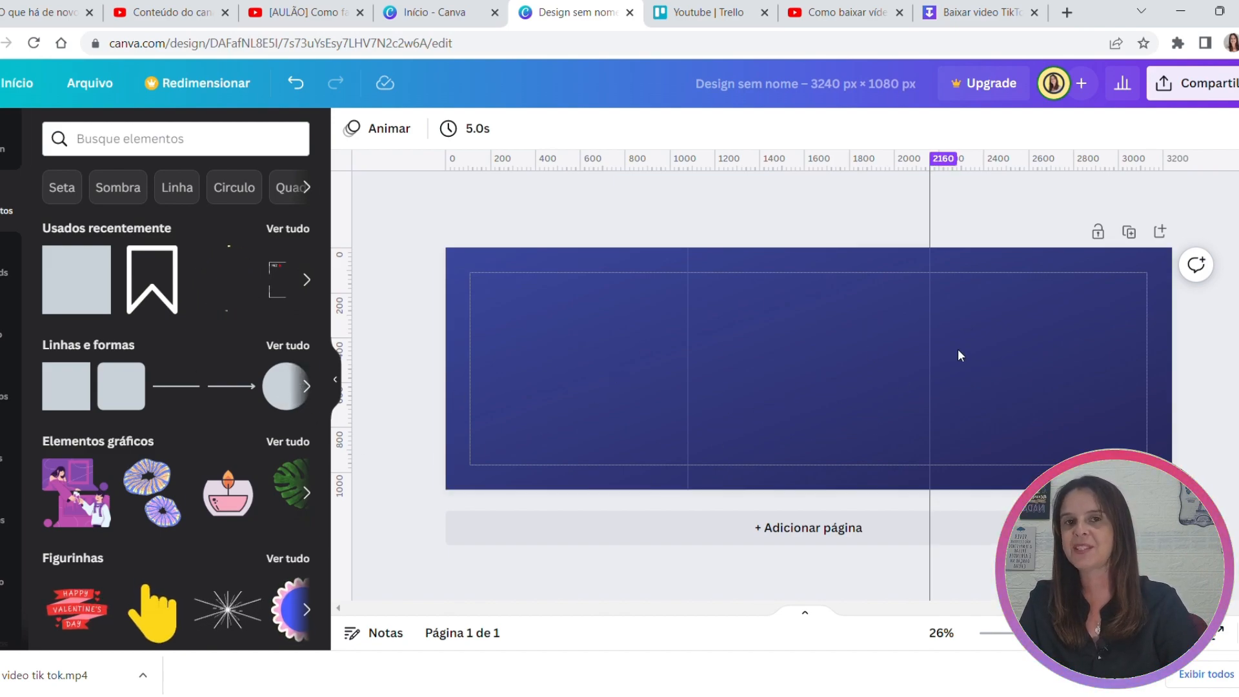
Insert the uploaded seated avatar, enlarge it and place it across the guide at 2160 px
{"action": "left_click", "coordinate": [2, 263]}
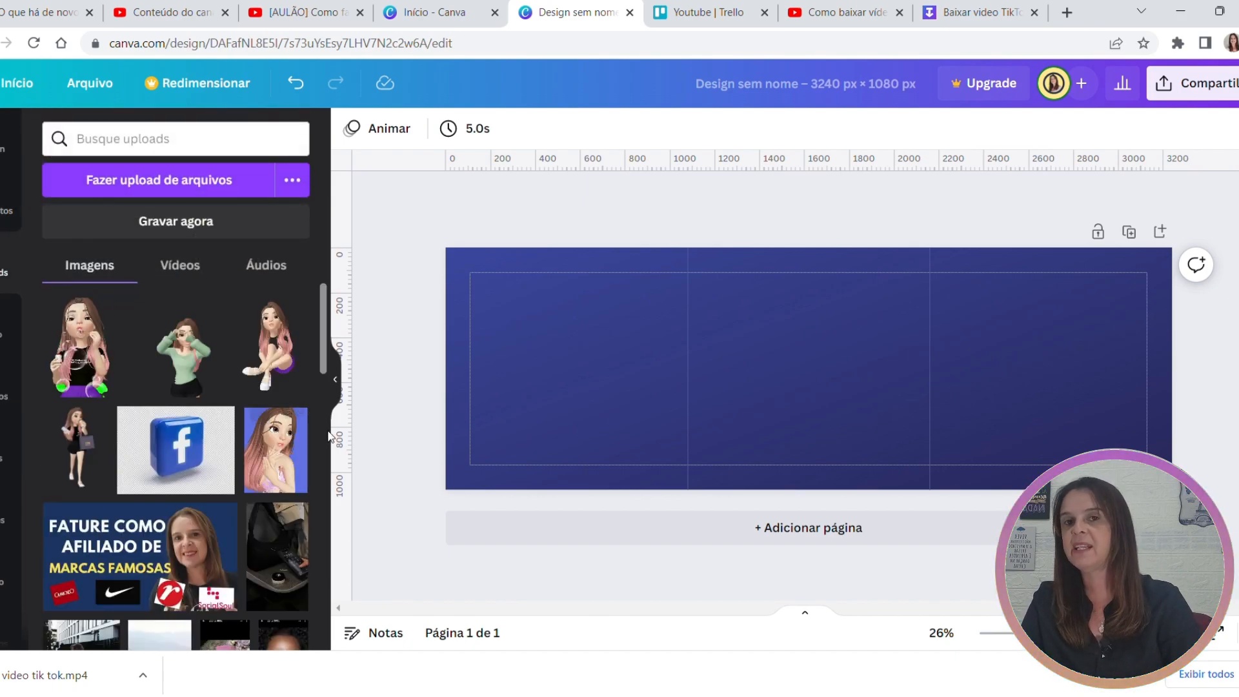
{"action": "left_click", "coordinate": [275, 357]}
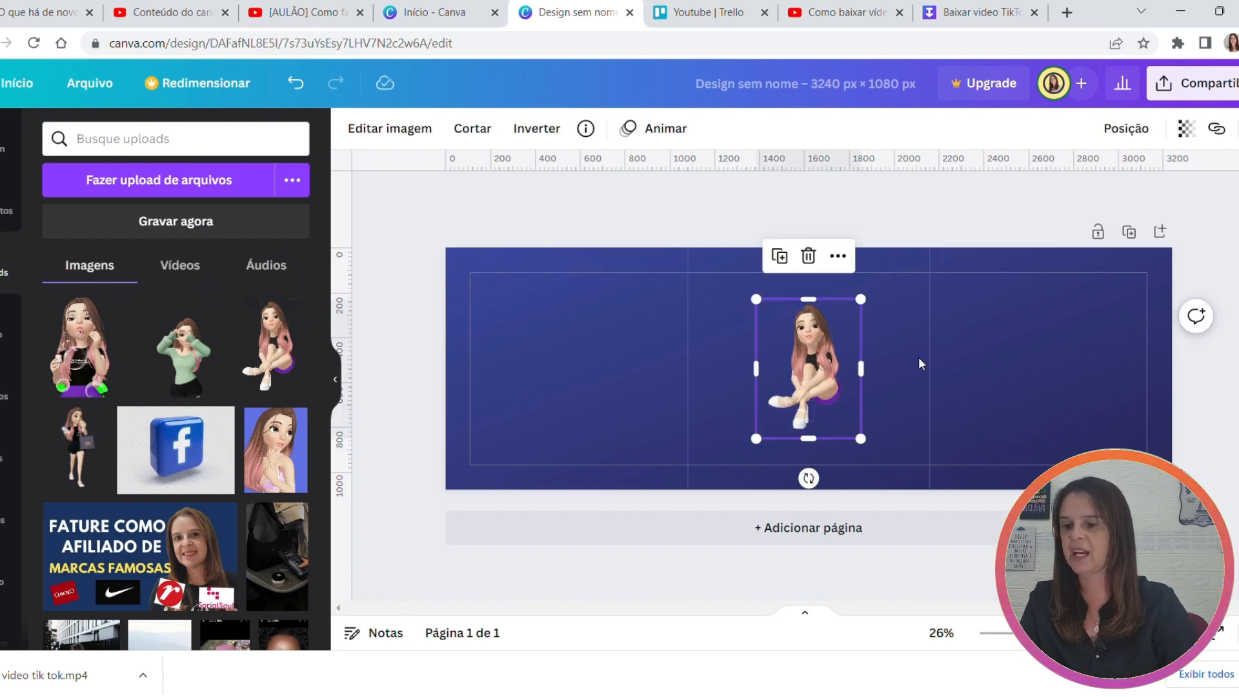
{"action": "left_click_drag", "start_coordinate": [840, 385], "coordinate": [948, 400]}
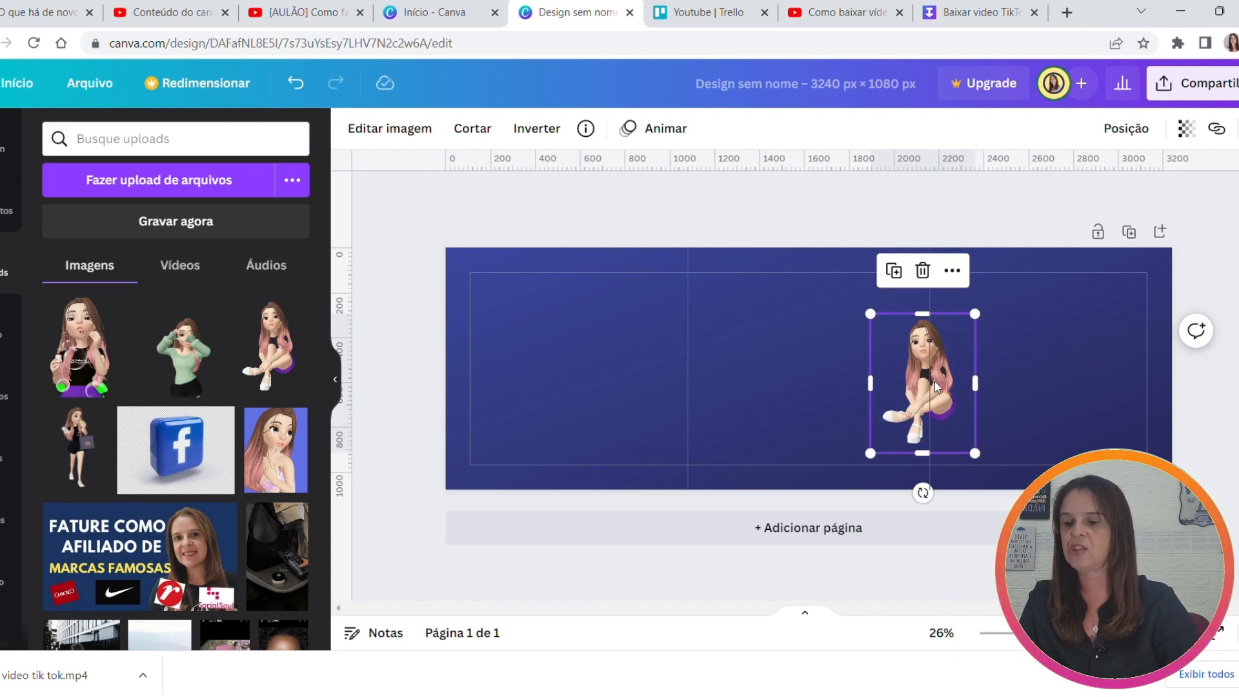
{"action": "left_click_drag", "start_coordinate": [871, 314], "coordinate": [863, 277]}
{"action": "left_click_drag", "start_coordinate": [987, 459], "coordinate": [996, 471]}
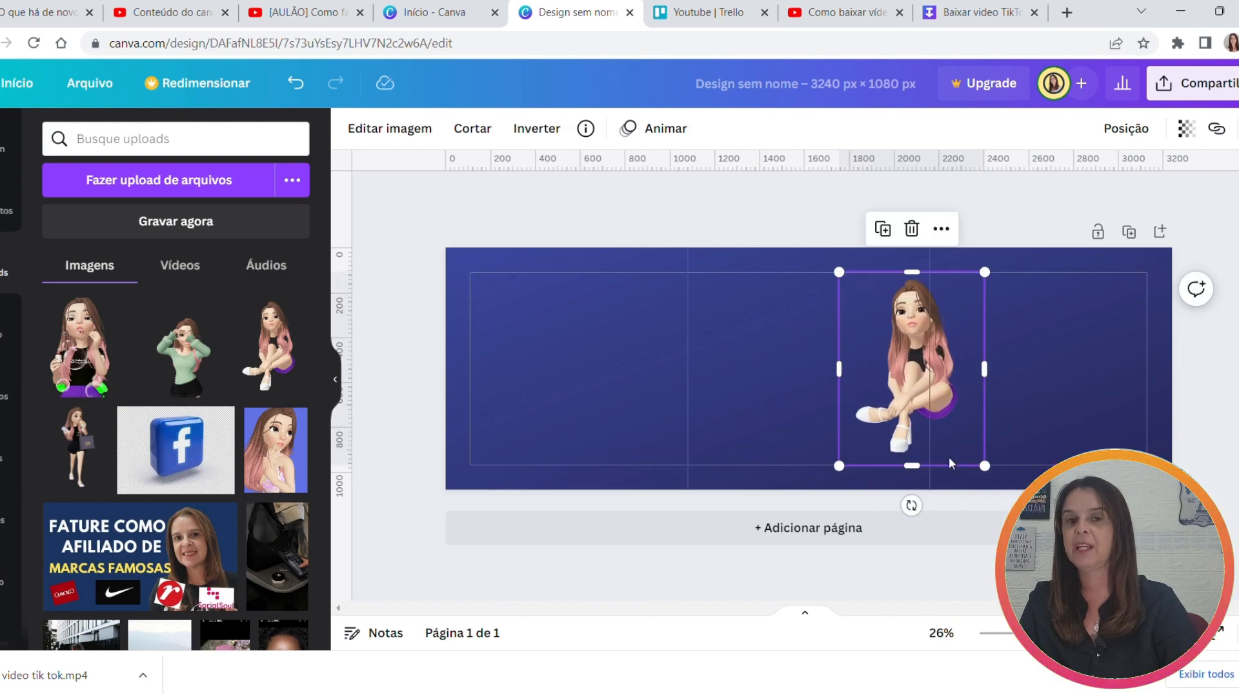
Insert the uploaded standing avatar with the shopping bag, enlarge it and place it across the guide at about 1080 px
{"action": "left_click", "coordinate": [82, 476]}
{"action": "left_click_drag", "start_coordinate": [833, 409], "coordinate": [713, 406]}
{"action": "left_click_drag", "start_coordinate": [750, 453], "coordinate": [769, 476]}
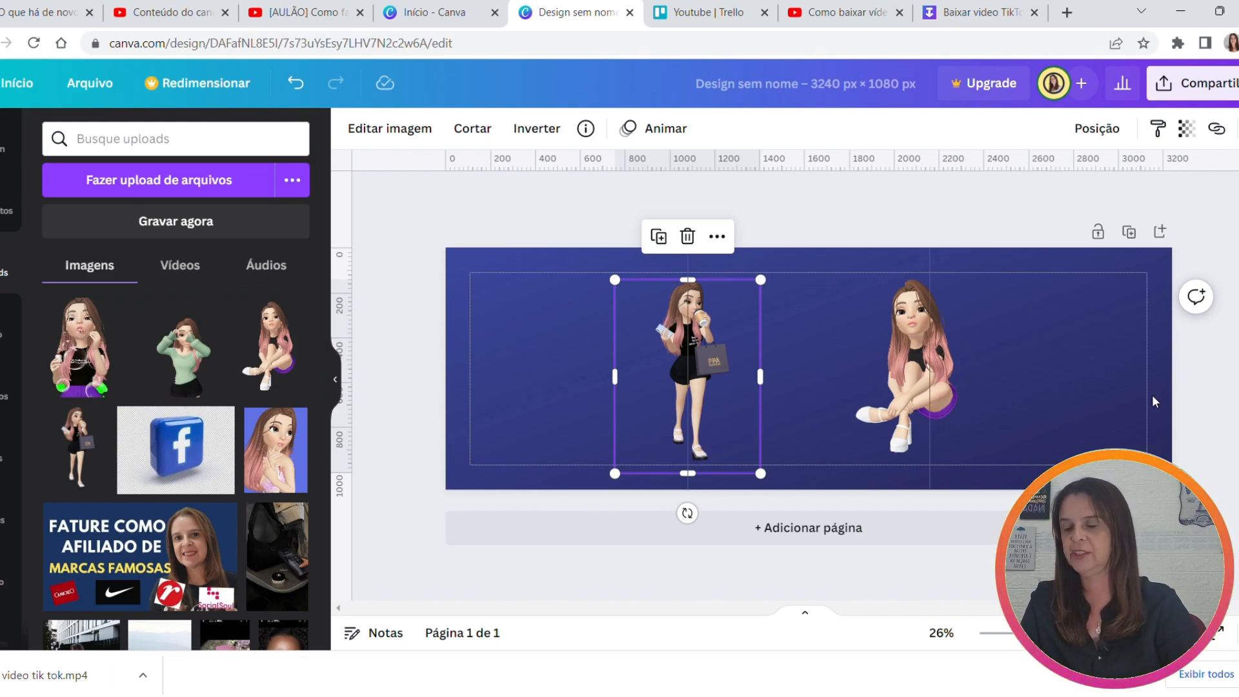
Add a subtitle reading "Porquê eu tenho uma Avatar ?" in the first section, beside the standing avatar
{"action": "left_click", "coordinate": [5, 337]}
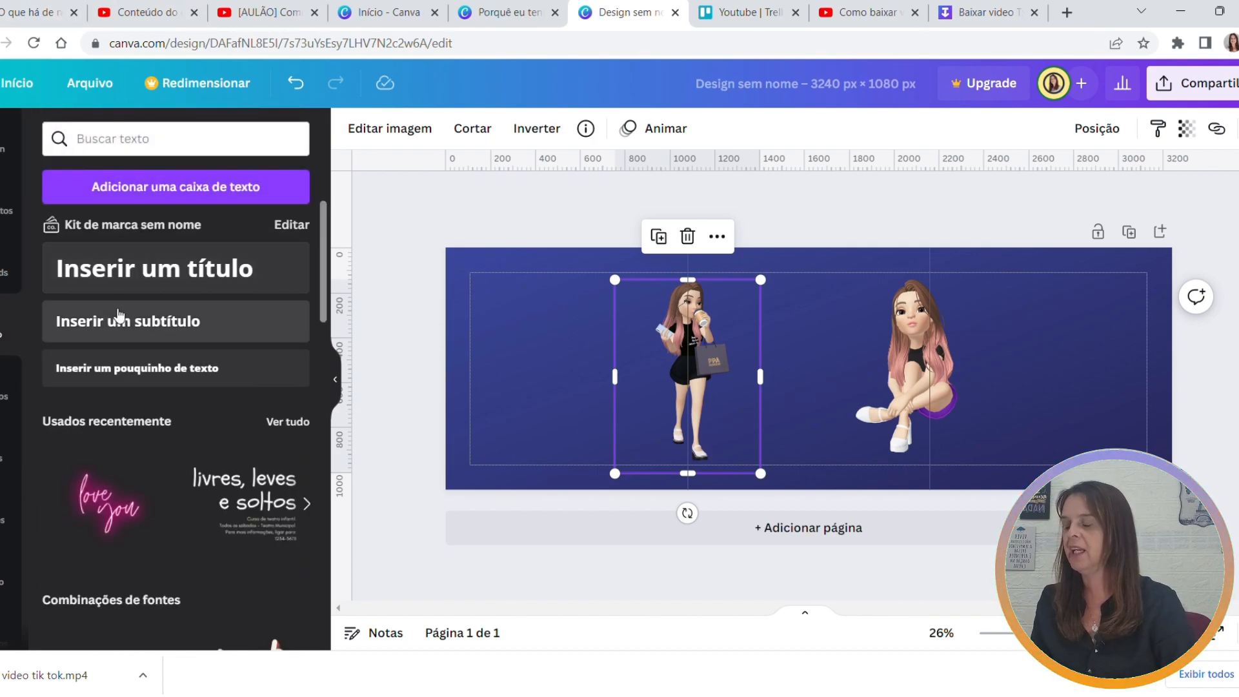
{"action": "left_click", "coordinate": [150, 332]}
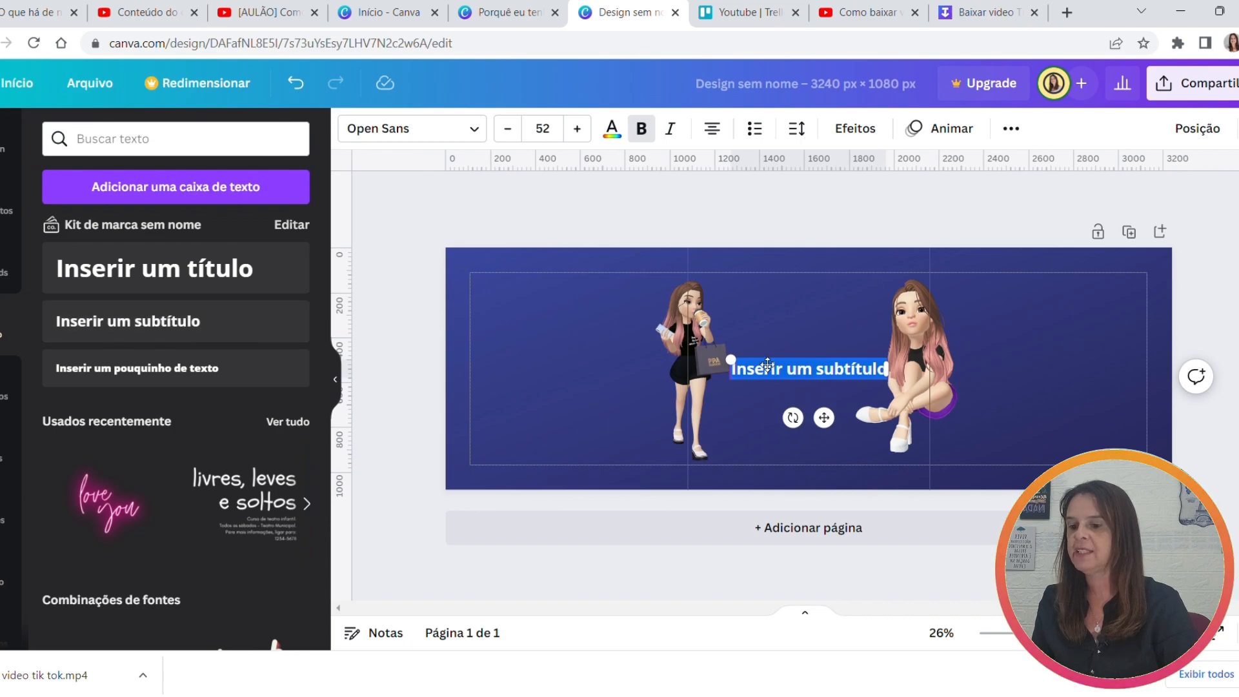
{"action": "left_click_drag", "start_coordinate": [824, 417], "coordinate": [595, 405]}
{"action": "type", "text": "Porquê eu tenho uma Avatar ?"}
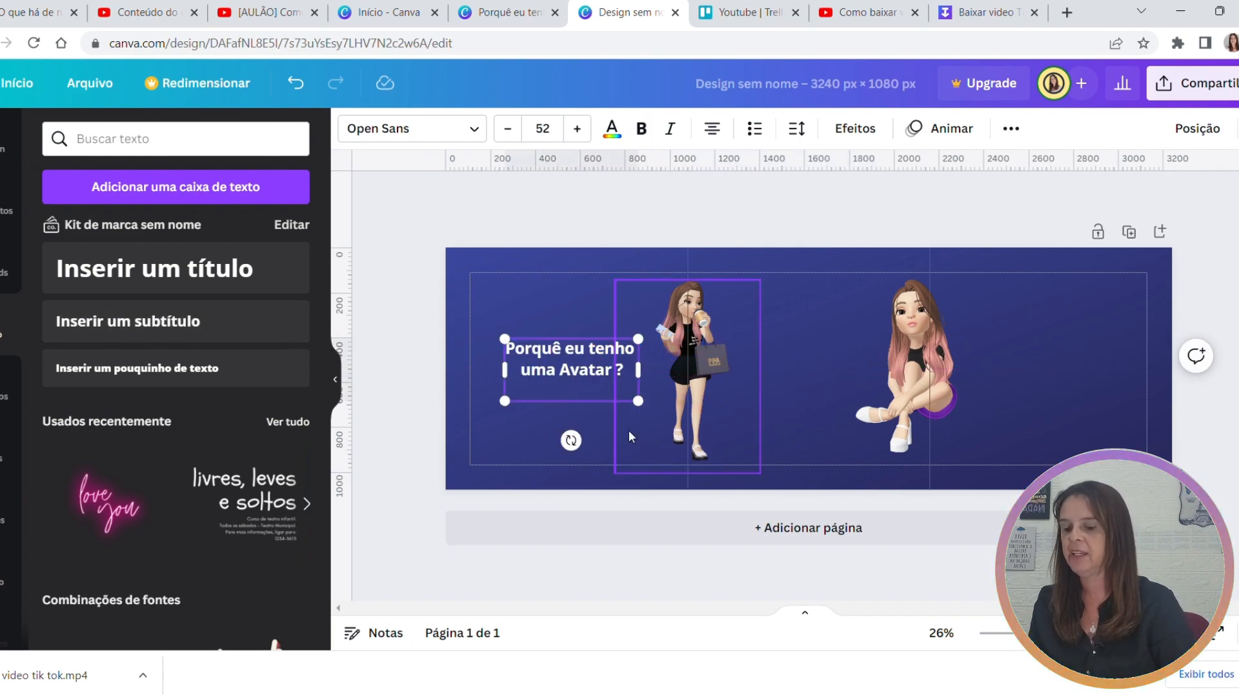
{"action": "left_click_drag", "start_coordinate": [591, 411], "coordinate": [599, 408]}
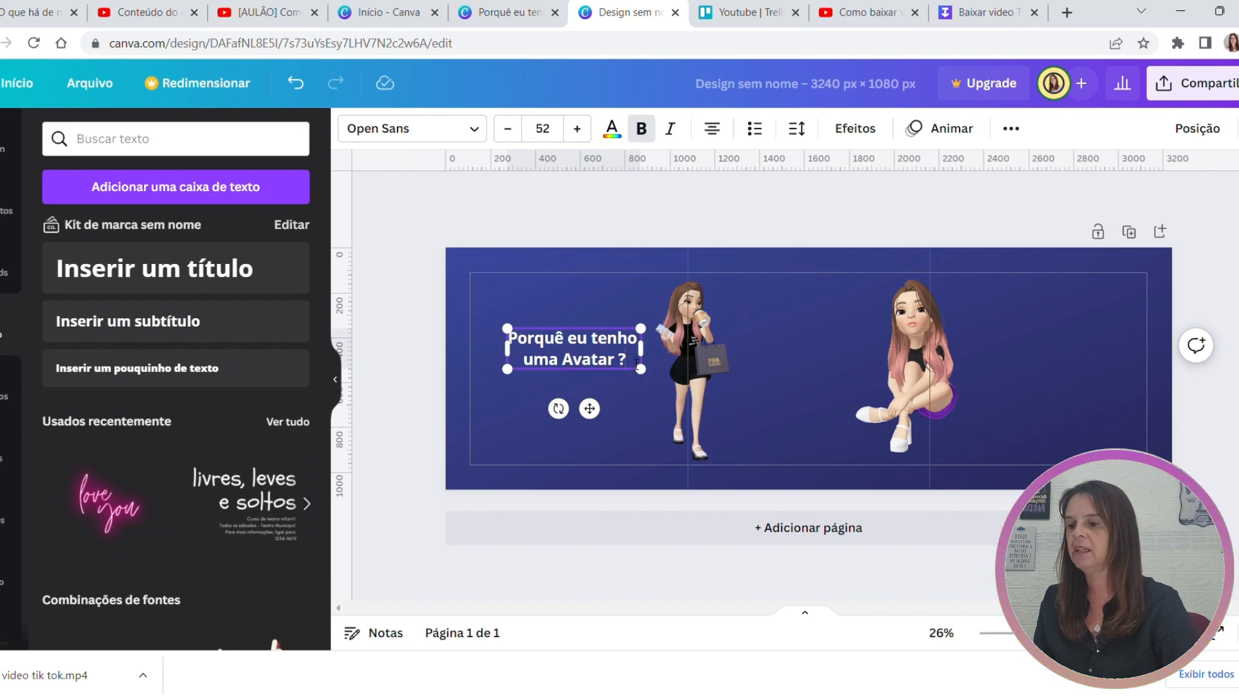
Colour the whole "Porquê eu tenho uma Avatar ?" text in the brand kit's light yellow
{"action": "left_click_drag", "start_coordinate": [637, 366], "coordinate": [507, 335]}
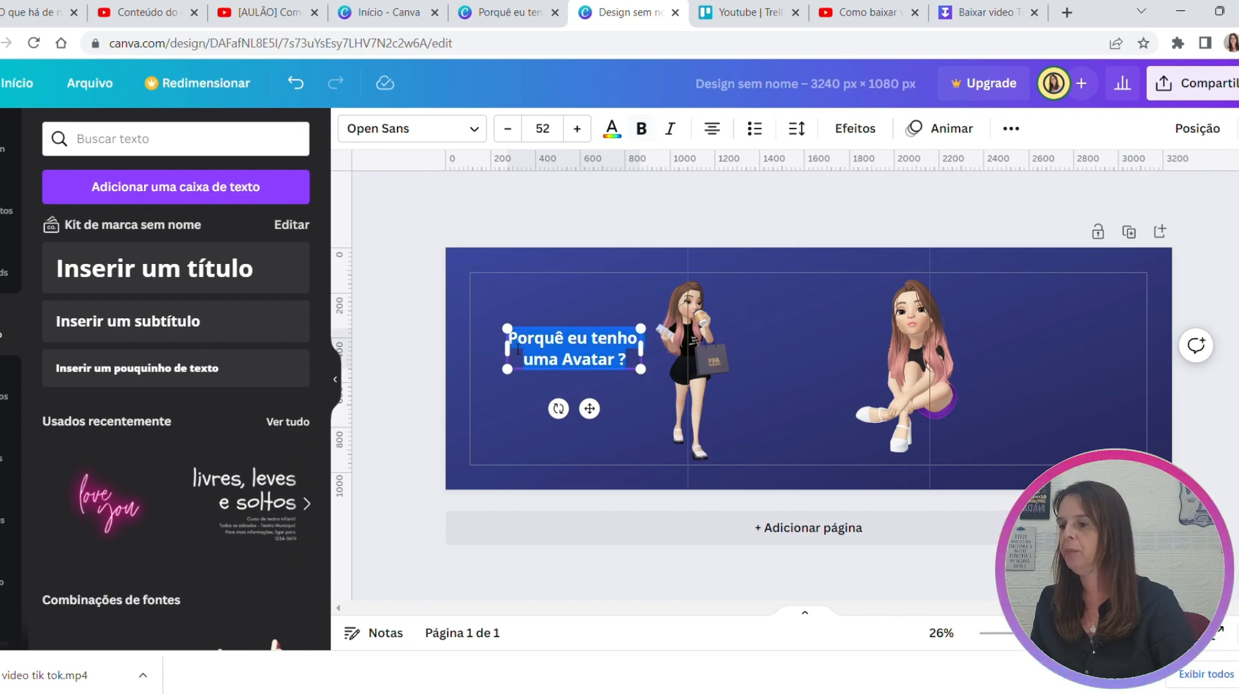
{"action": "left_click", "coordinate": [618, 131]}
{"action": "left_click", "coordinate": [61, 350]}
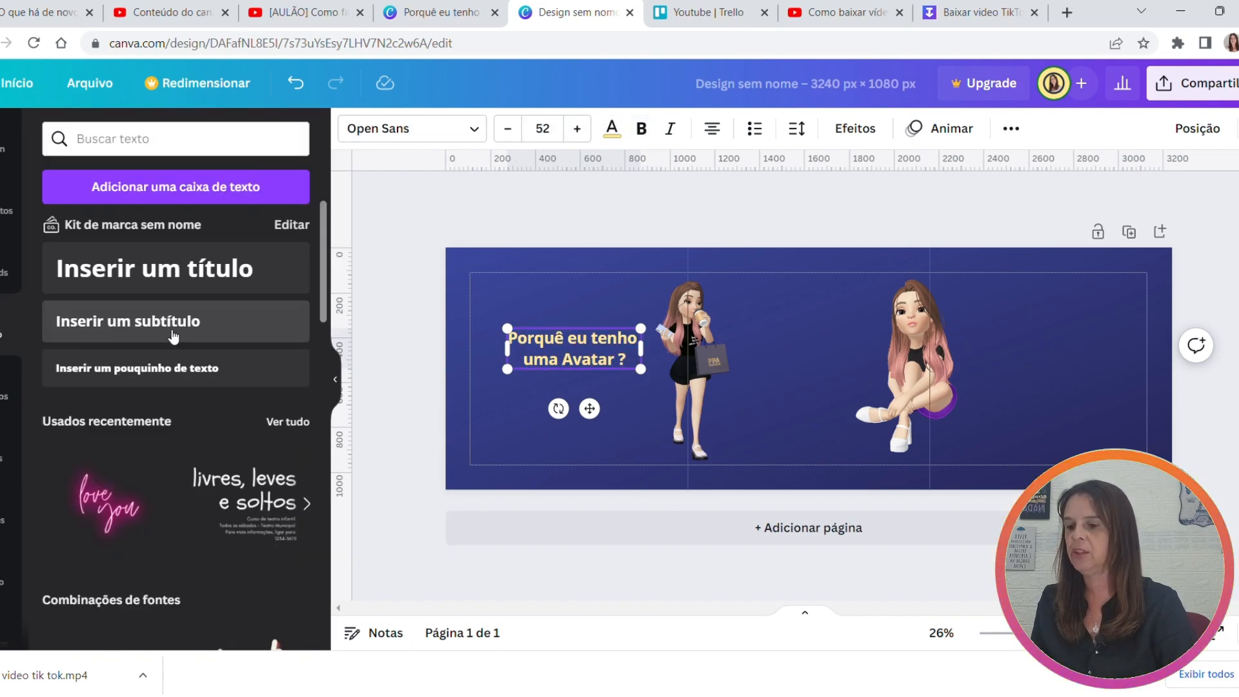
Add another subtitle text box and move it into the middle section, between the two avatars
{"action": "left_click", "coordinate": [173, 336]}
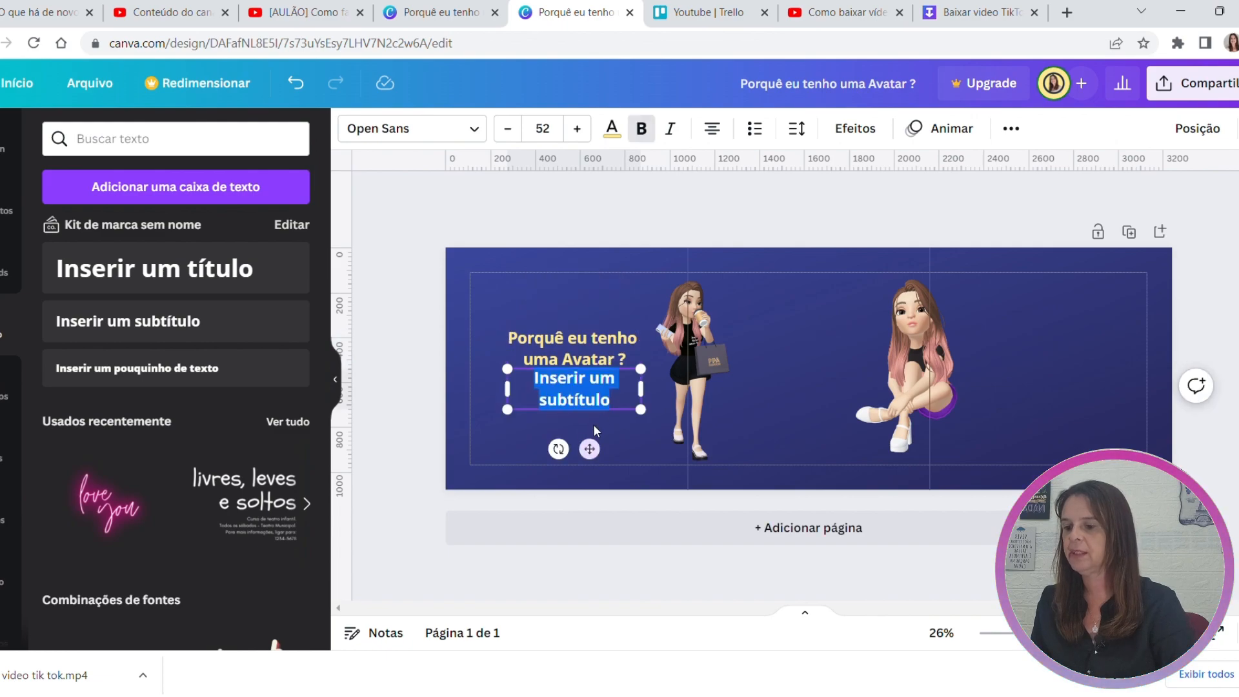
{"action": "left_click_drag", "start_coordinate": [600, 457], "coordinate": [777, 426]}
{"action": "left_click", "coordinate": [794, 453]}
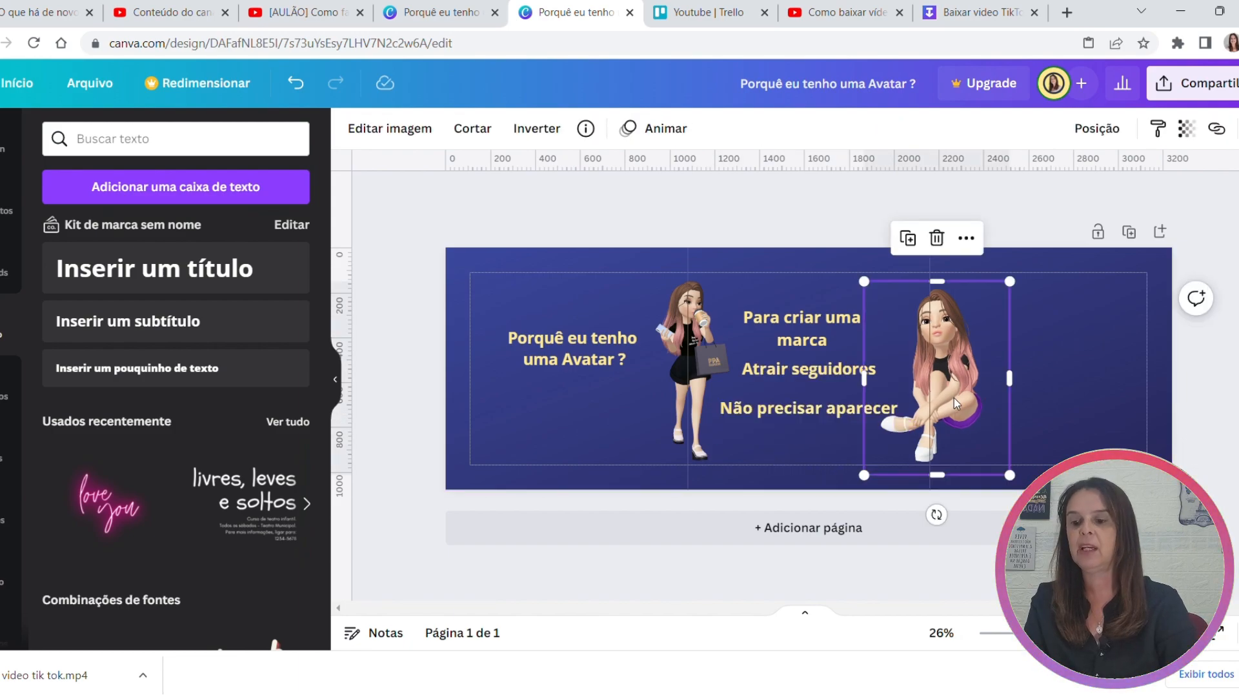
Insert the recently used bookmark outline graphic, shrink it and place it in the third section, beside the seated avatar
{"action": "left_click", "coordinate": [1055, 382]}
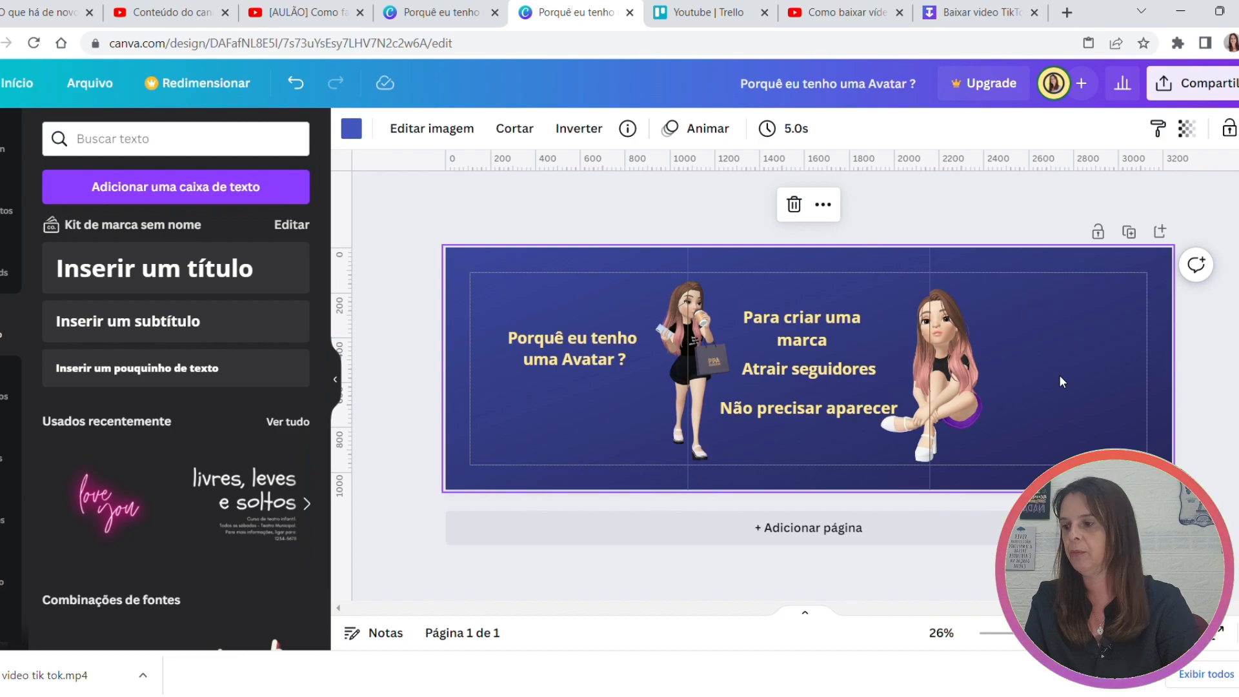
{"action": "left_click", "coordinate": [11, 210]}
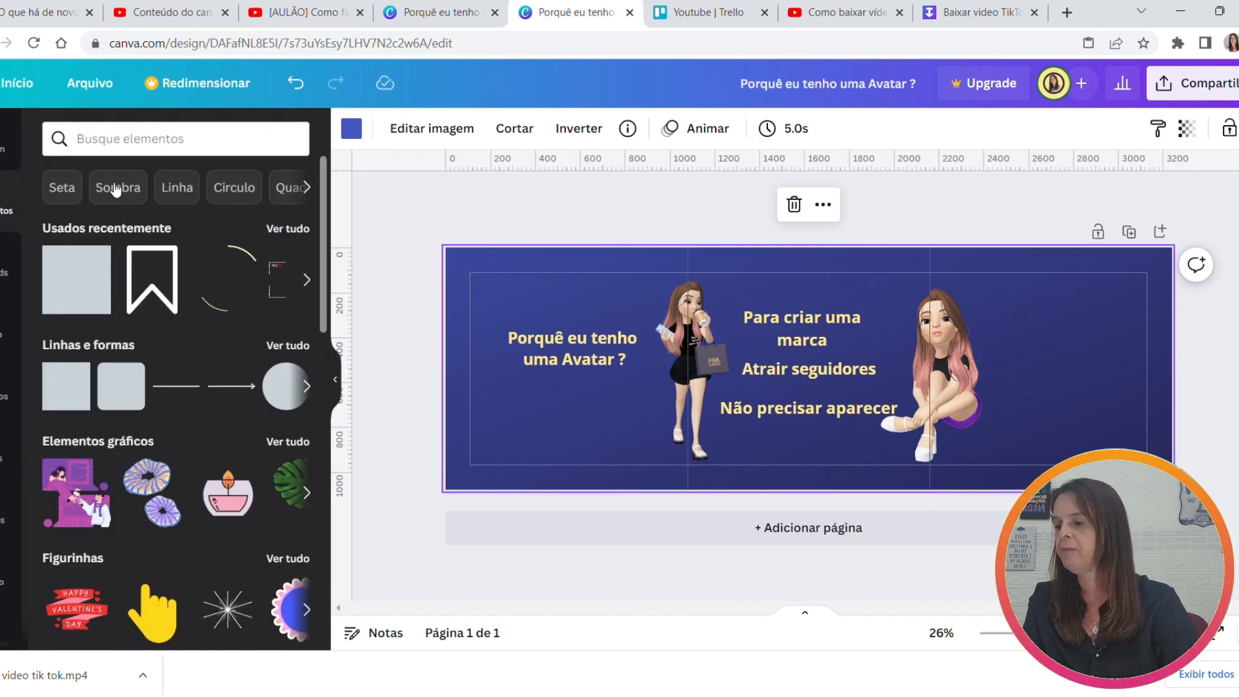
{"action": "left_click", "coordinate": [152, 280]}
{"action": "left_click_drag", "start_coordinate": [800, 358], "coordinate": [1051, 358]}
{"action": "left_click_drag", "start_coordinate": [1101, 418], "coordinate": [1065, 382]}
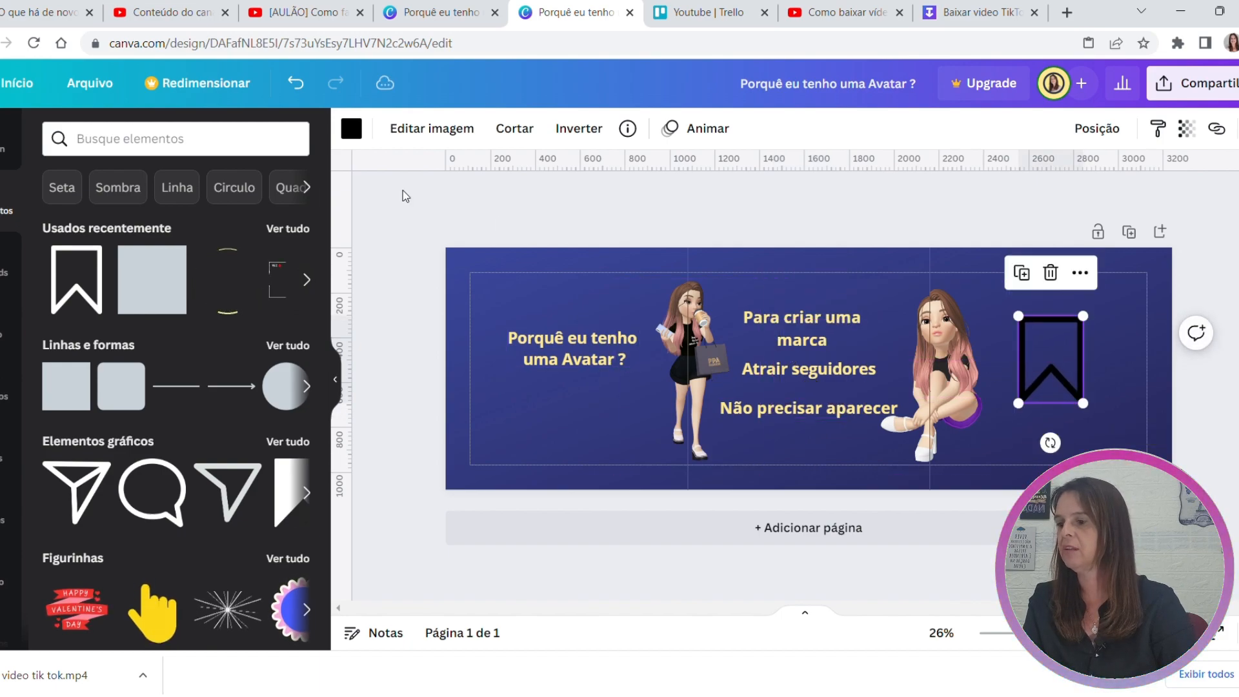
Colour the bookmark outline in the brand kit's light yellow
{"action": "left_click", "coordinate": [351, 128]}
{"action": "left_click", "coordinate": [60, 348]}
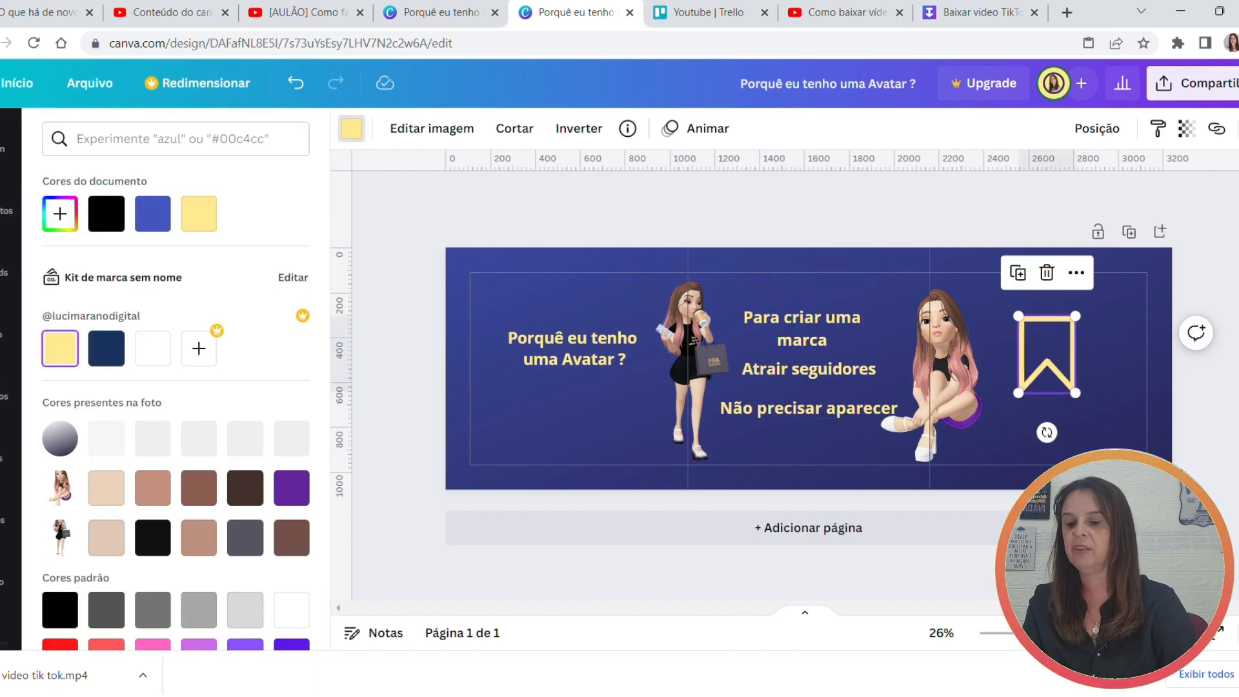
{"action": "left_click", "coordinate": [1077, 435]}
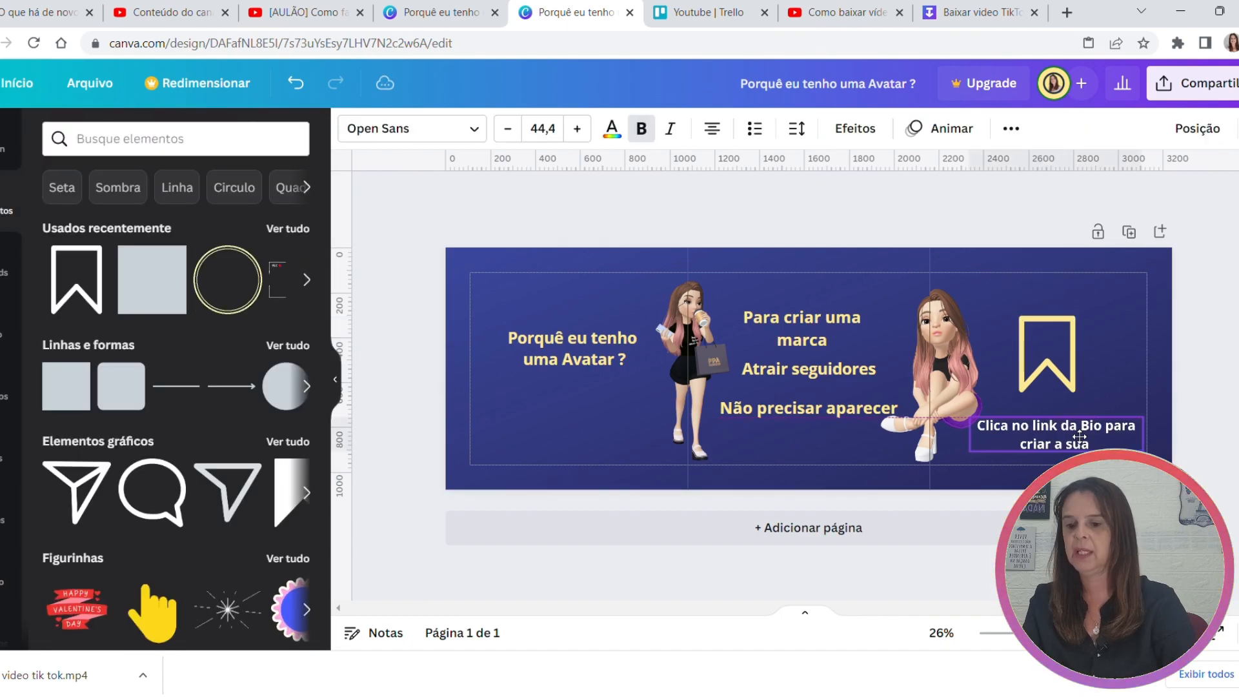
Place the text "Clica no link da Bio para criar a sua" beneath the bookmark, at size 43 and in light yellow
{"action": "left_click_drag", "start_coordinate": [1079, 437], "coordinate": [1078, 428]}
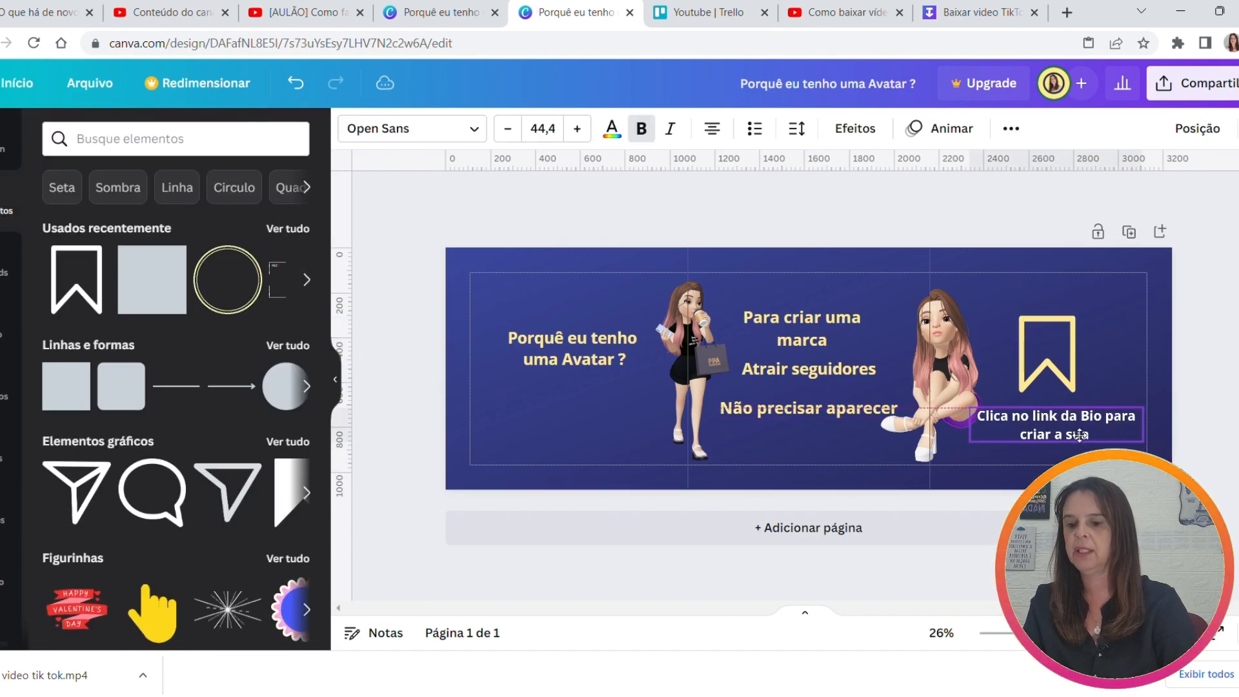
{"action": "left_click_drag", "start_coordinate": [1146, 448], "coordinate": [1137, 441]}
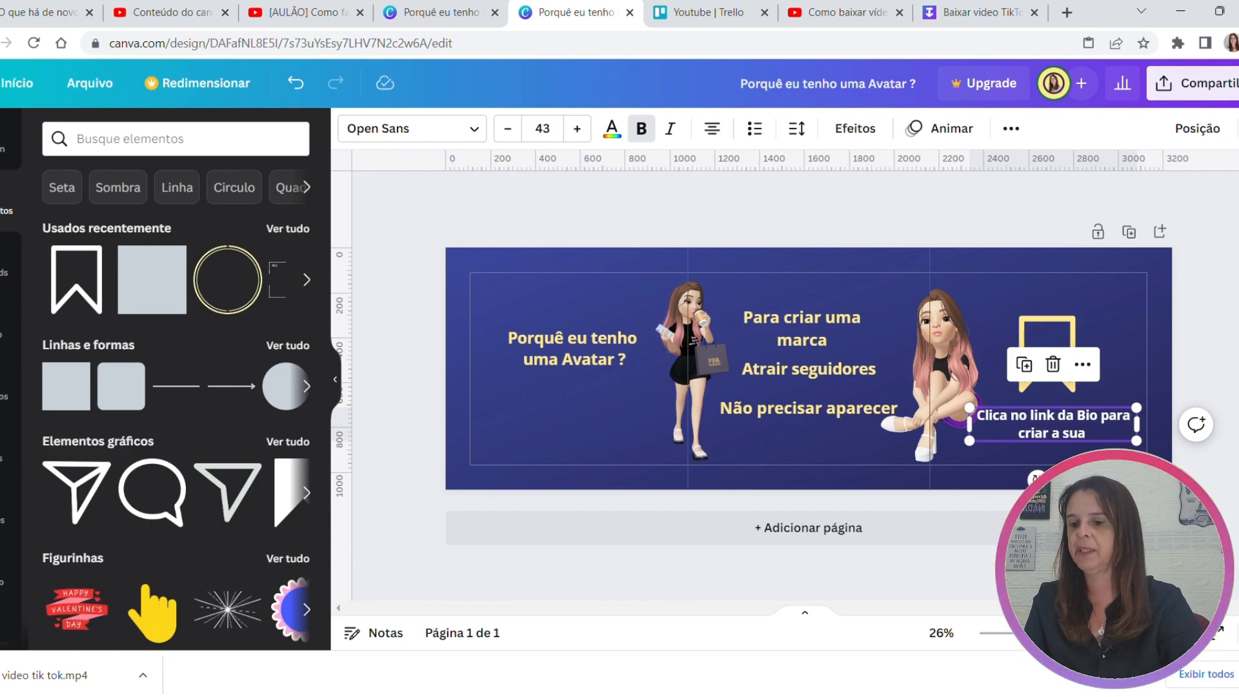
{"action": "left_click", "coordinate": [1234, 363]}
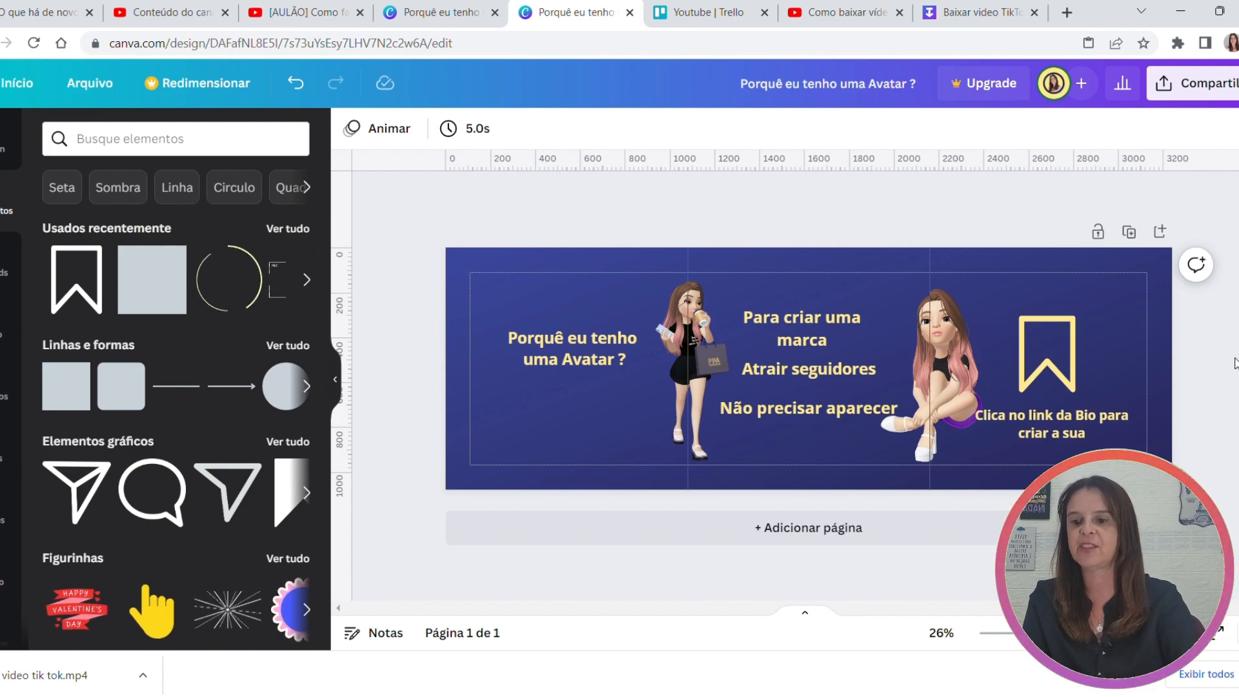
Duplicate the finished carousel page
{"action": "left_click", "coordinate": [1129, 232]}
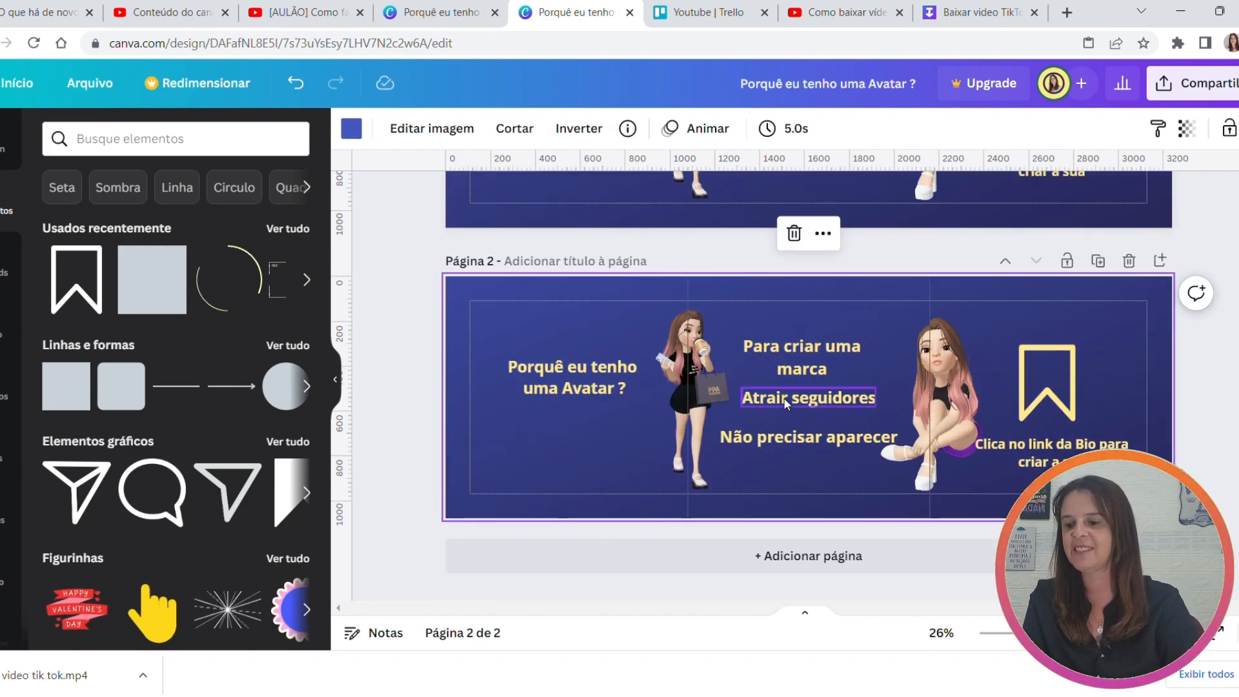
{"action": "scroll", "coordinate": [1066, 308], "scroll_direction": "up", "scroll_amount": 3}
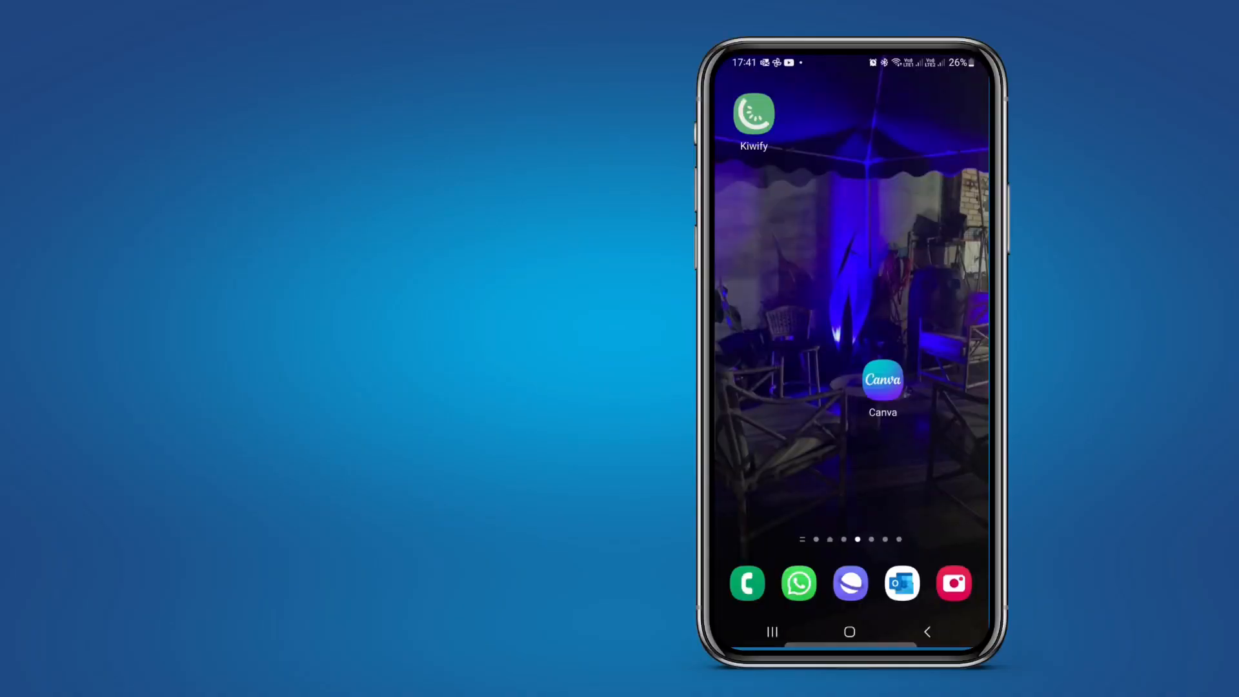
Switch to the Canva mobile app, open the most recent carousel design and download it as a 3240 × 1080 px PNG
{"action": "left_click", "coordinate": [883, 380]}
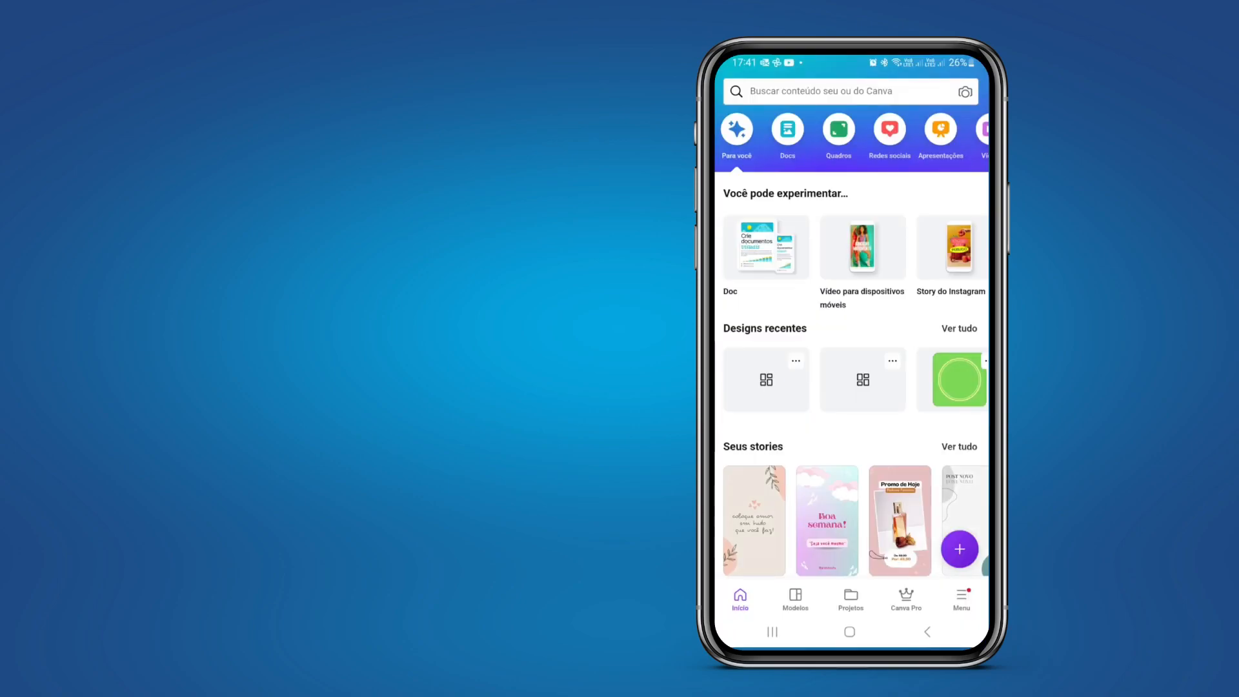
{"action": "left_click", "coordinate": [766, 380]}
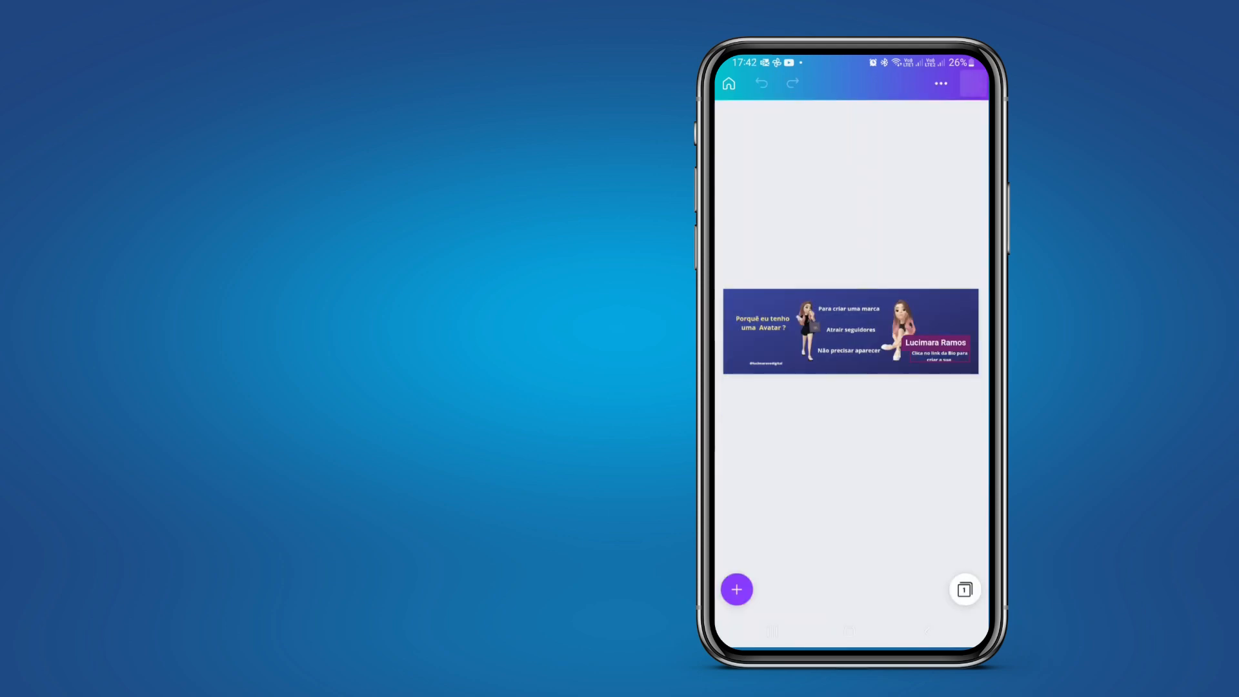
{"action": "left_click", "coordinate": [889, 83]}
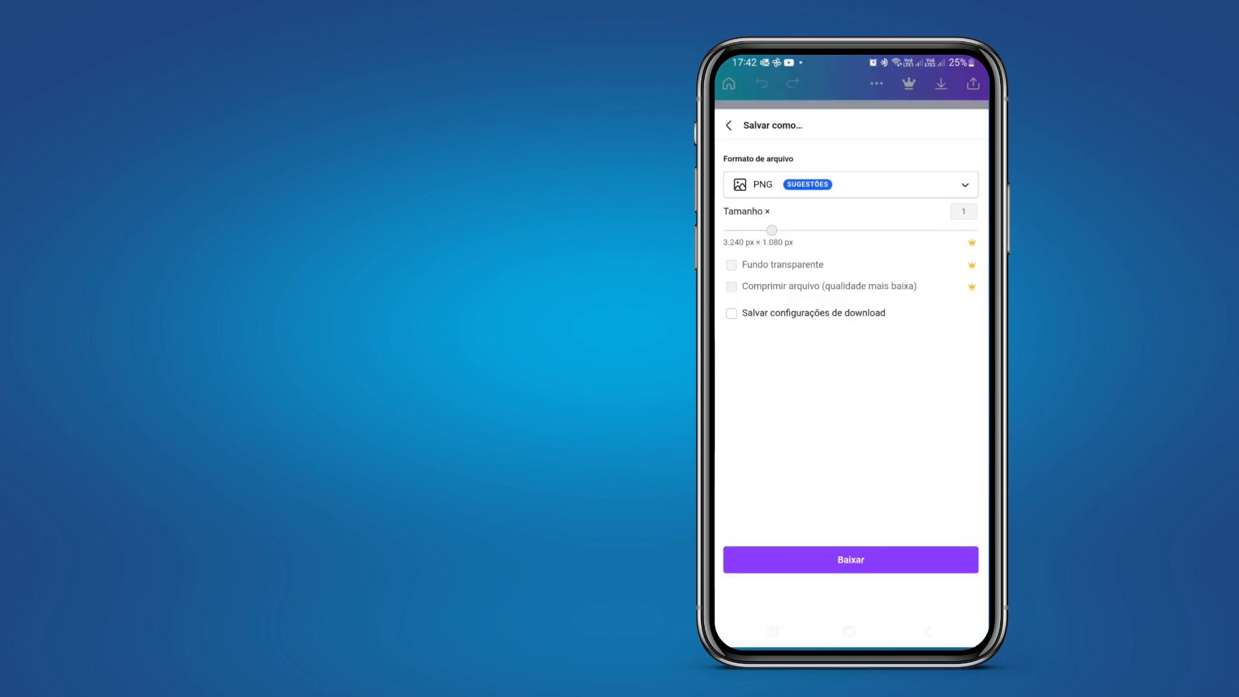
{"action": "left_click", "coordinate": [890, 563]}
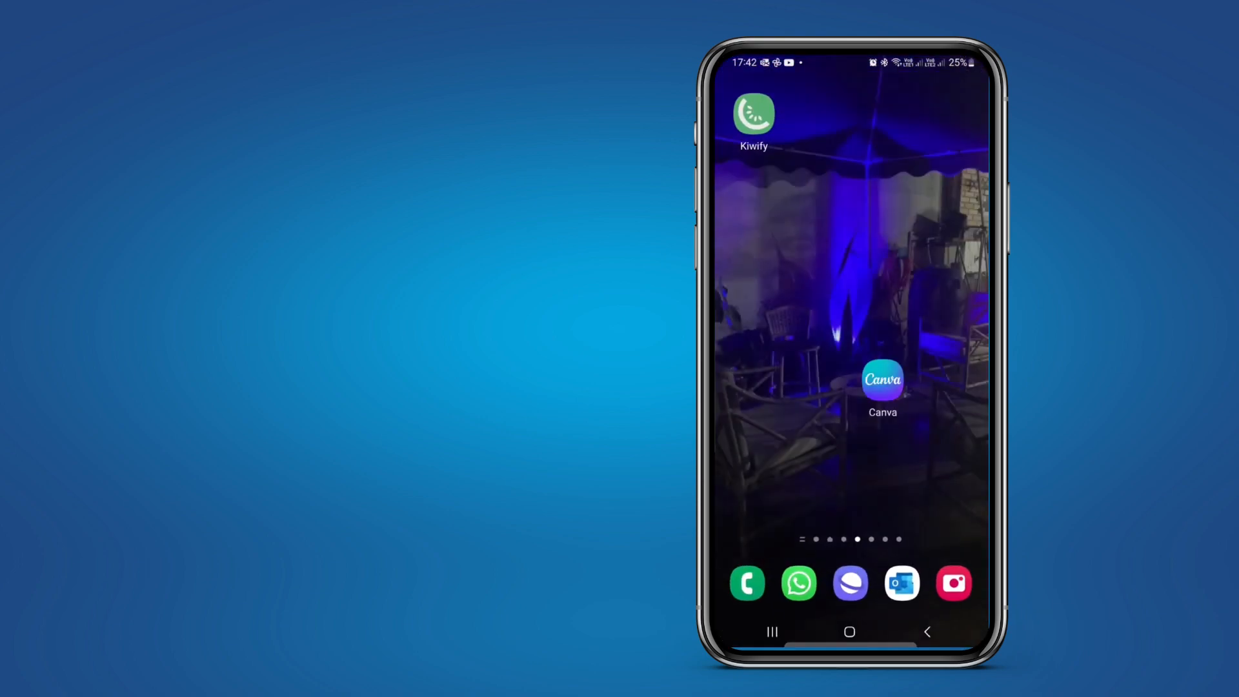
Switch to Grid Post, start a panoramic crop and load the downloaded carousel image from the gallery
{"action": "left_click_drag", "start_coordinate": [917, 443], "coordinate": [774, 442]}
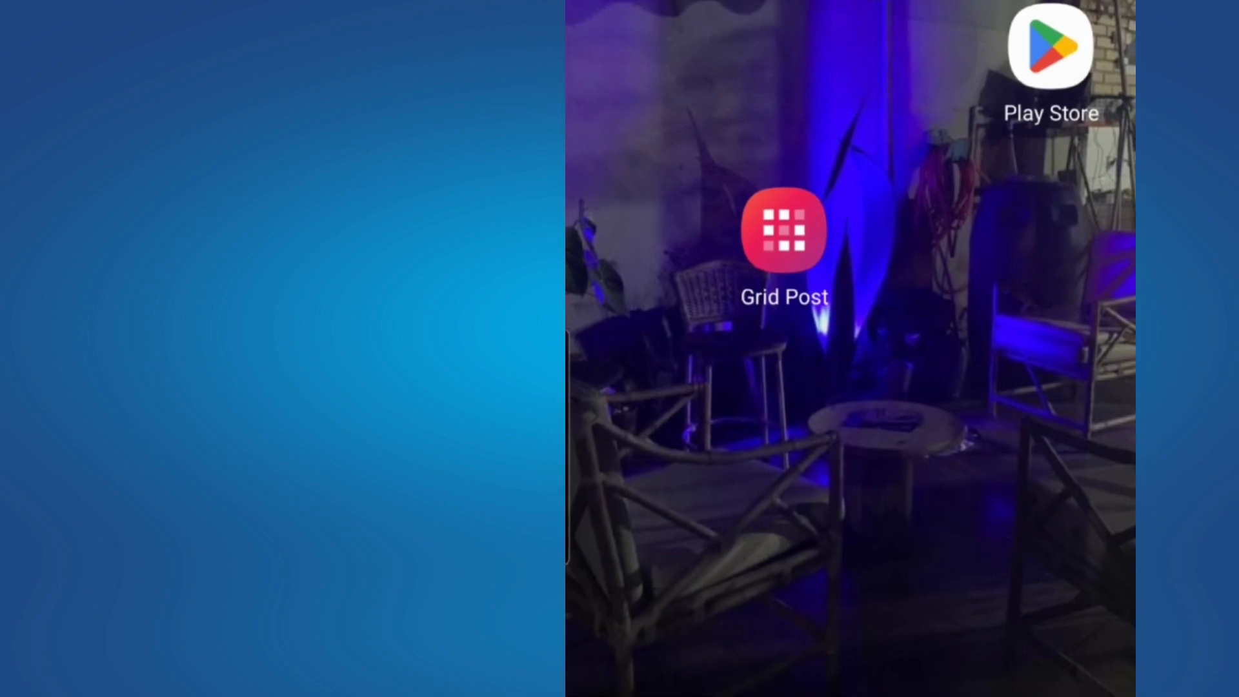
{"action": "left_click", "coordinate": [798, 256]}
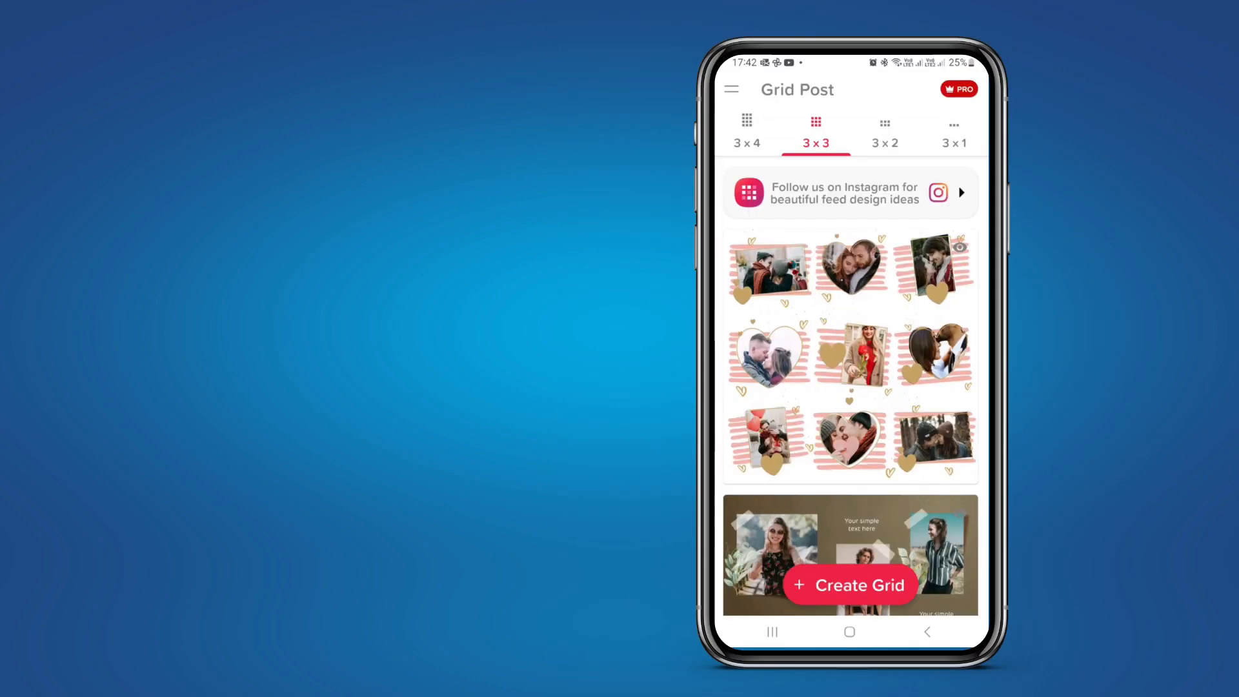
{"action": "left_click", "coordinate": [866, 587]}
{"action": "left_click", "coordinate": [879, 428]}
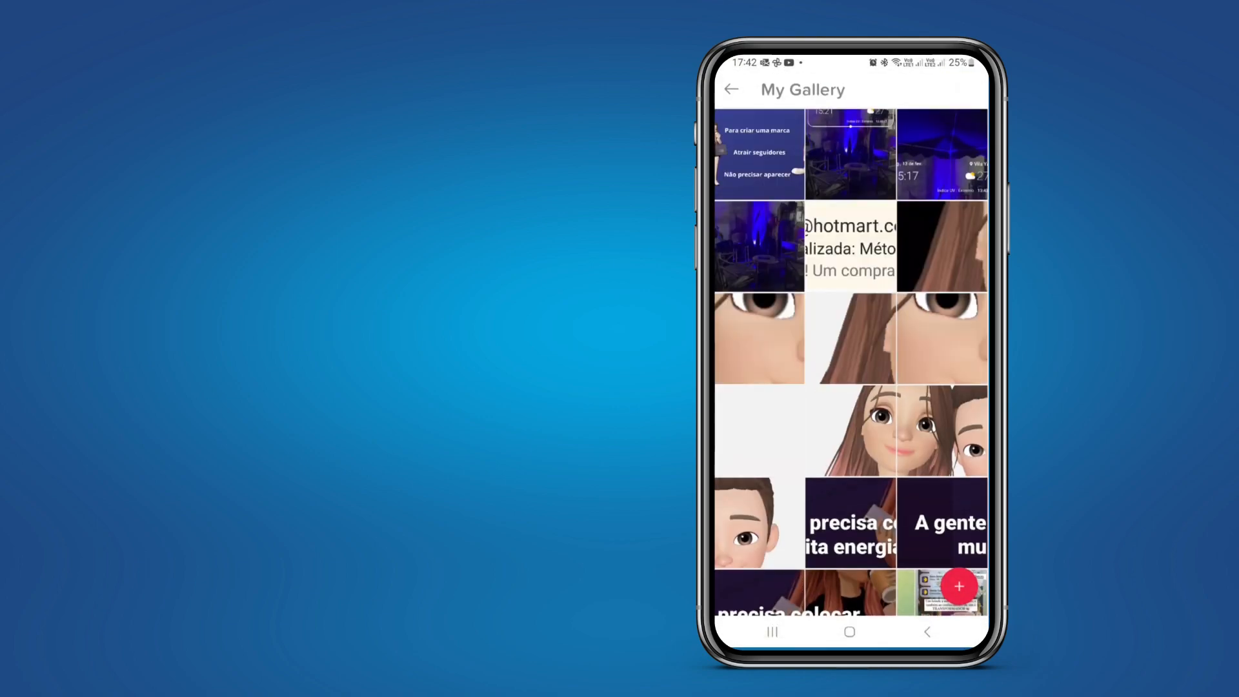
{"action": "left_click", "coordinate": [762, 158]}
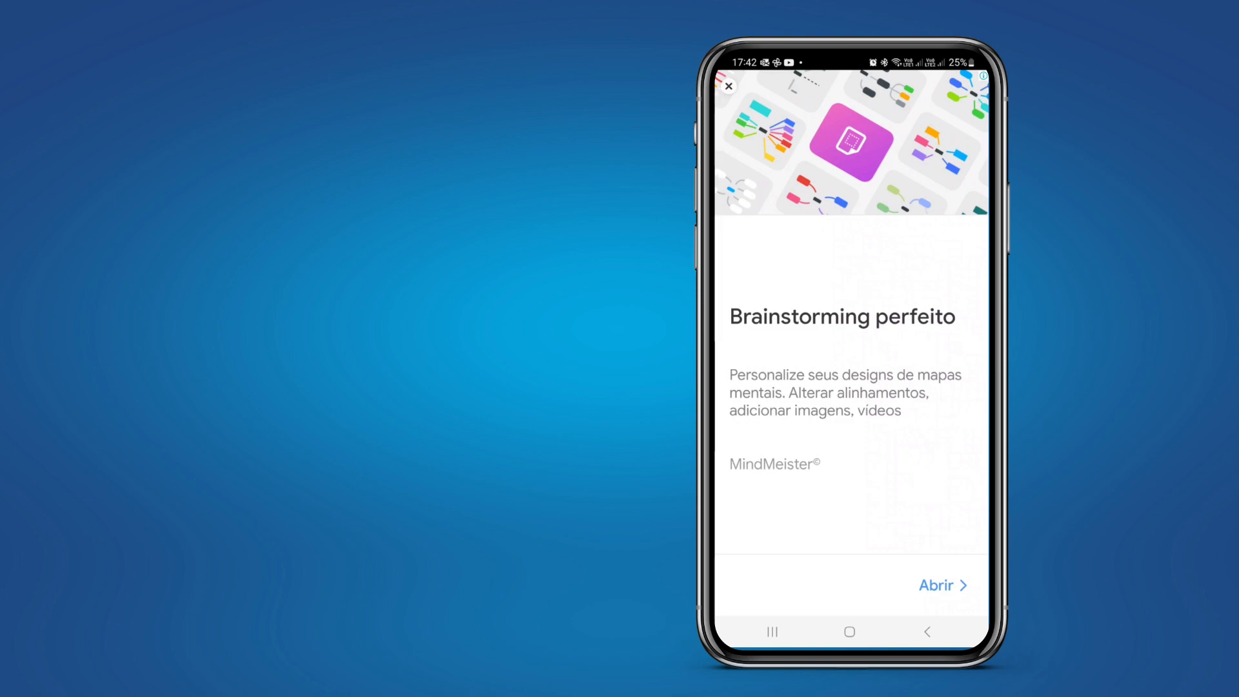
Dismiss the advertisement and crop the carousel image into three 1:1 panoramic slices
{"action": "left_click", "coordinate": [728, 86]}
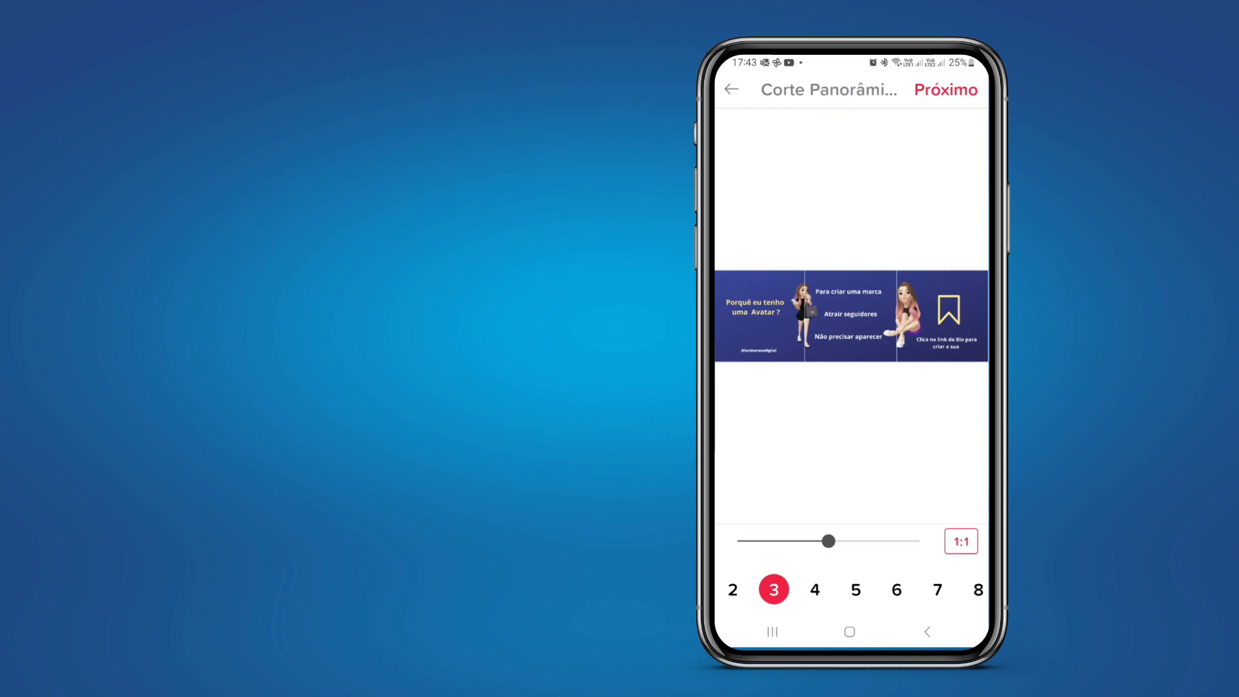
{"action": "left_click", "coordinate": [952, 92]}
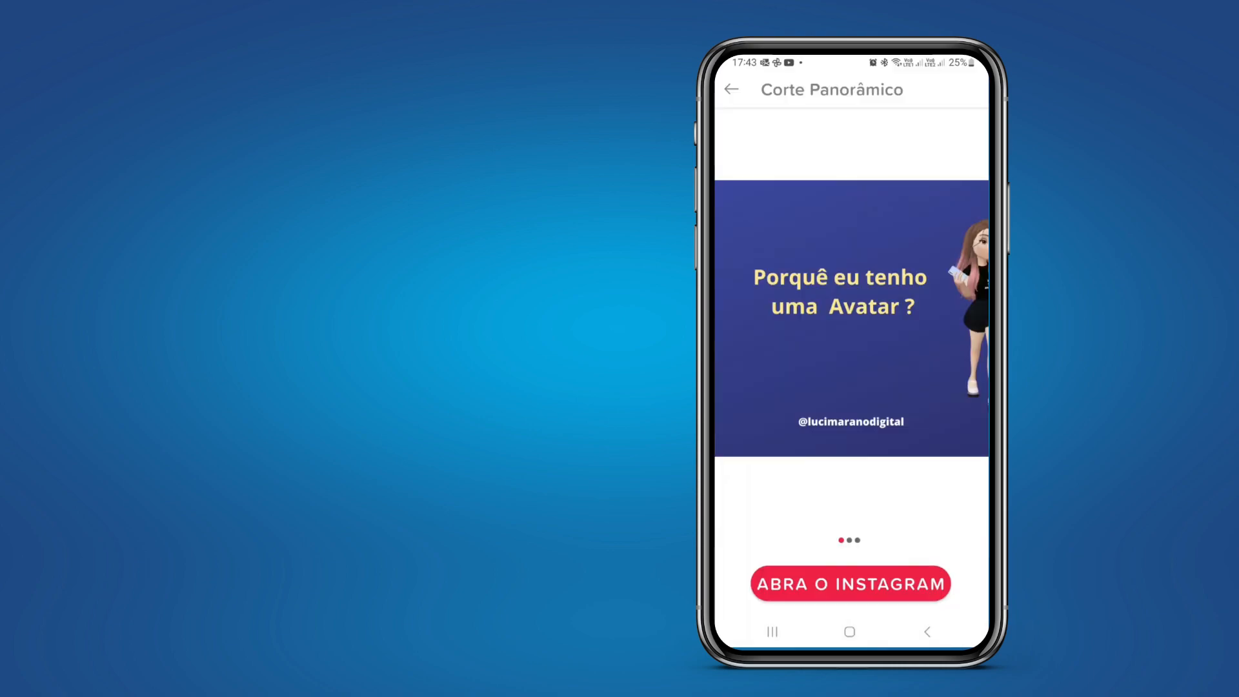
{"action": "left_click", "coordinate": [850, 630]}
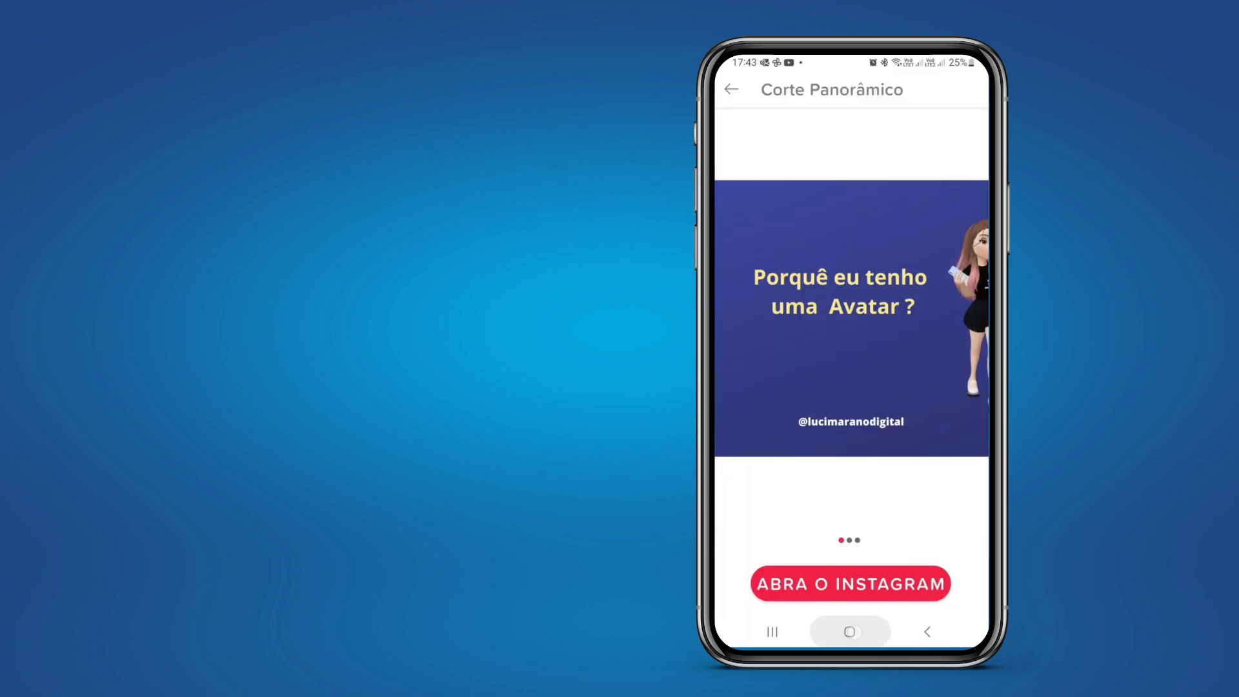
Switch to Instagram and start a new feed publication from the profile
{"action": "left_click_drag", "start_coordinate": [821, 327], "coordinate": [735, 326]}
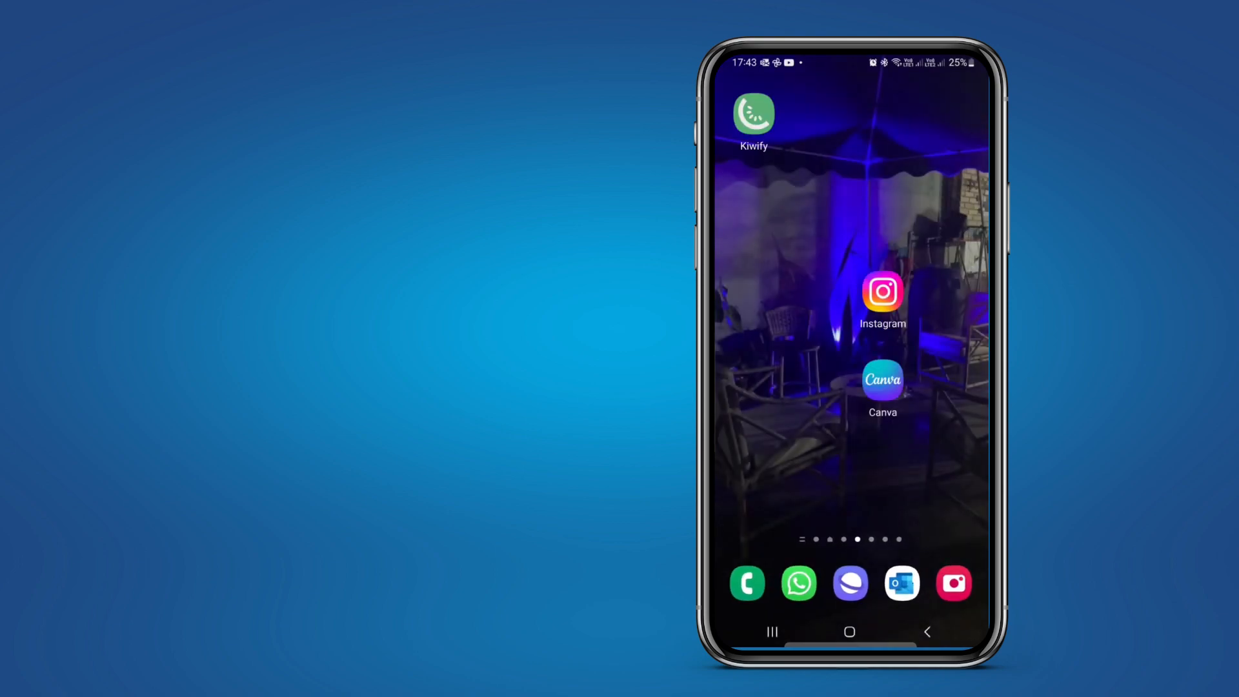
{"action": "left_click", "coordinate": [882, 292]}
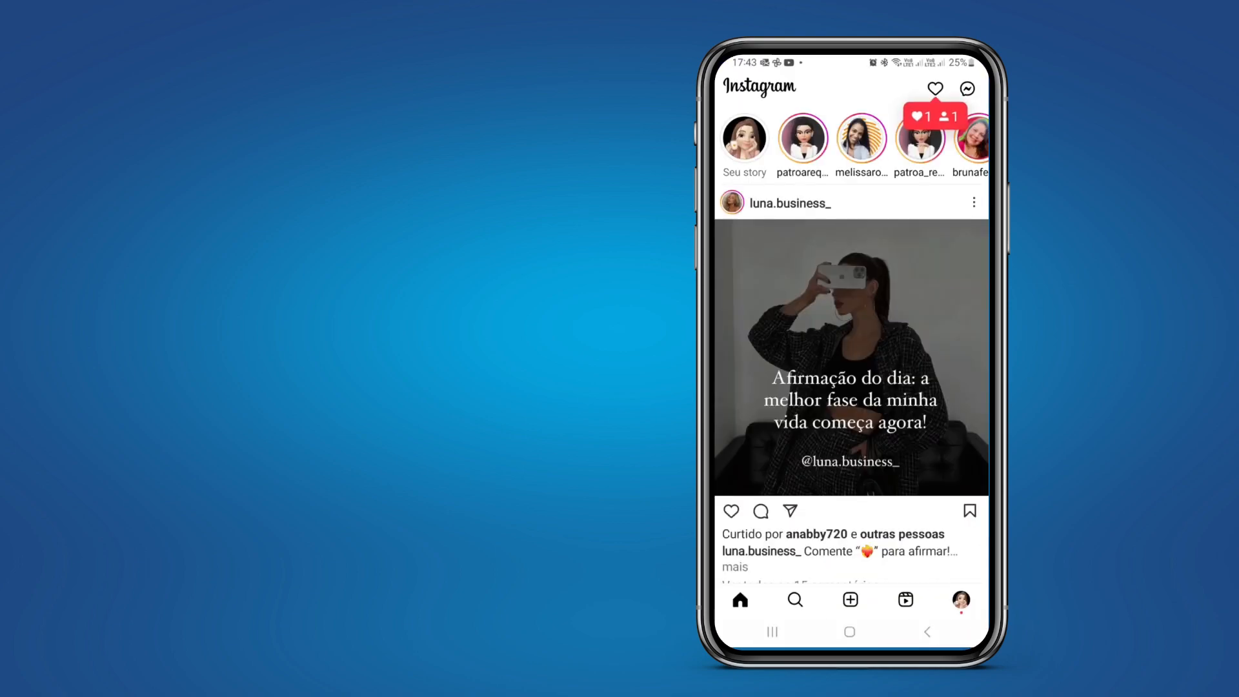
{"action": "left_click", "coordinate": [960, 599]}
{"action": "left_click", "coordinate": [935, 89]}
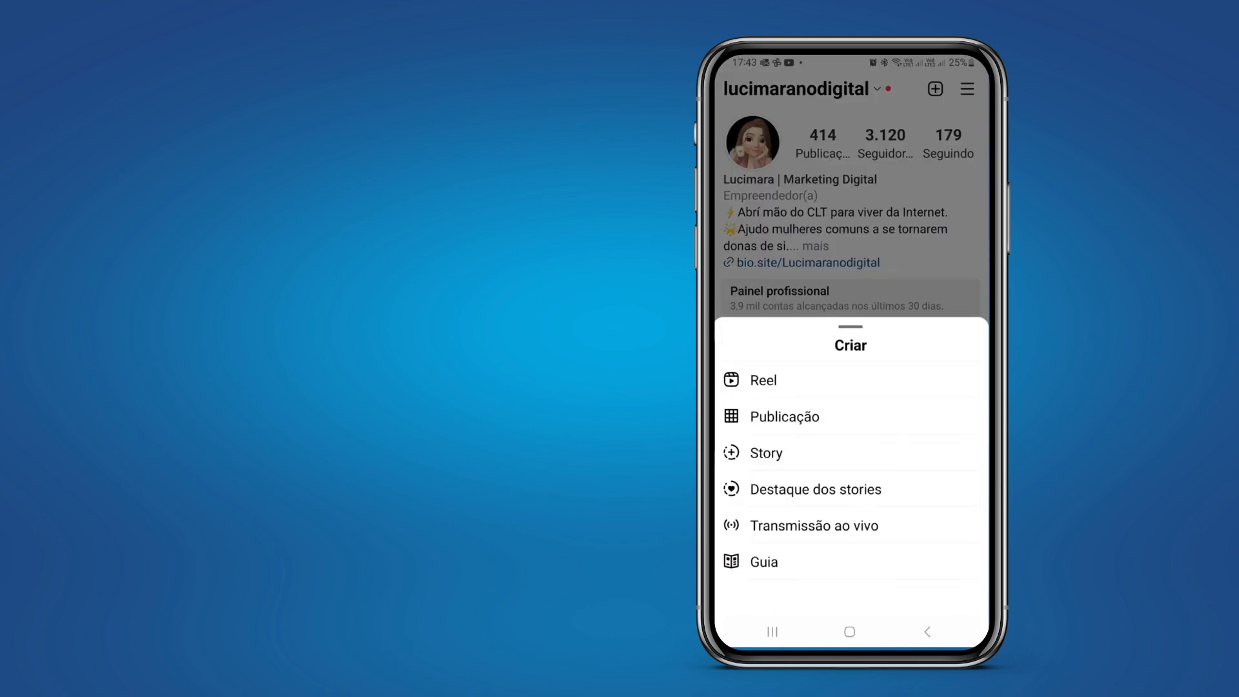
{"action": "left_click", "coordinate": [807, 417]}
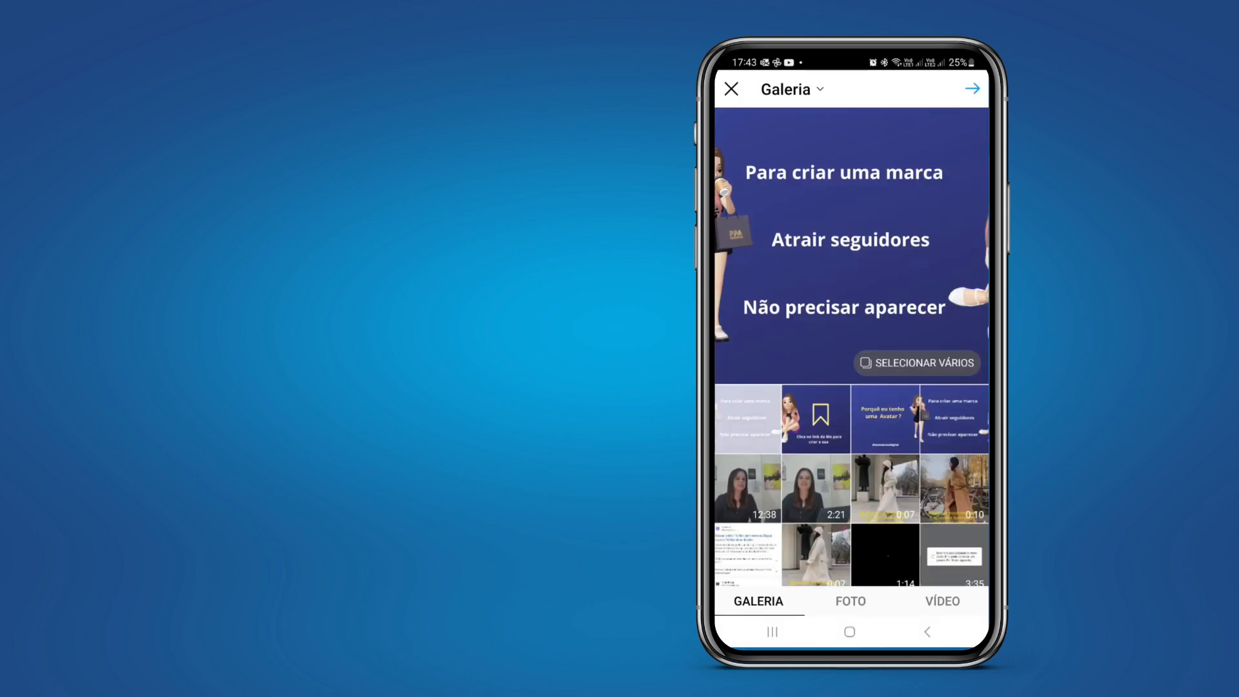
Select the three slices in carousel order: the "Porquê eu tenho uma Avatar ?" slice, the "Para criar uma marca" slice, and the bookmark slice
{"action": "left_click", "coordinate": [935, 362]}
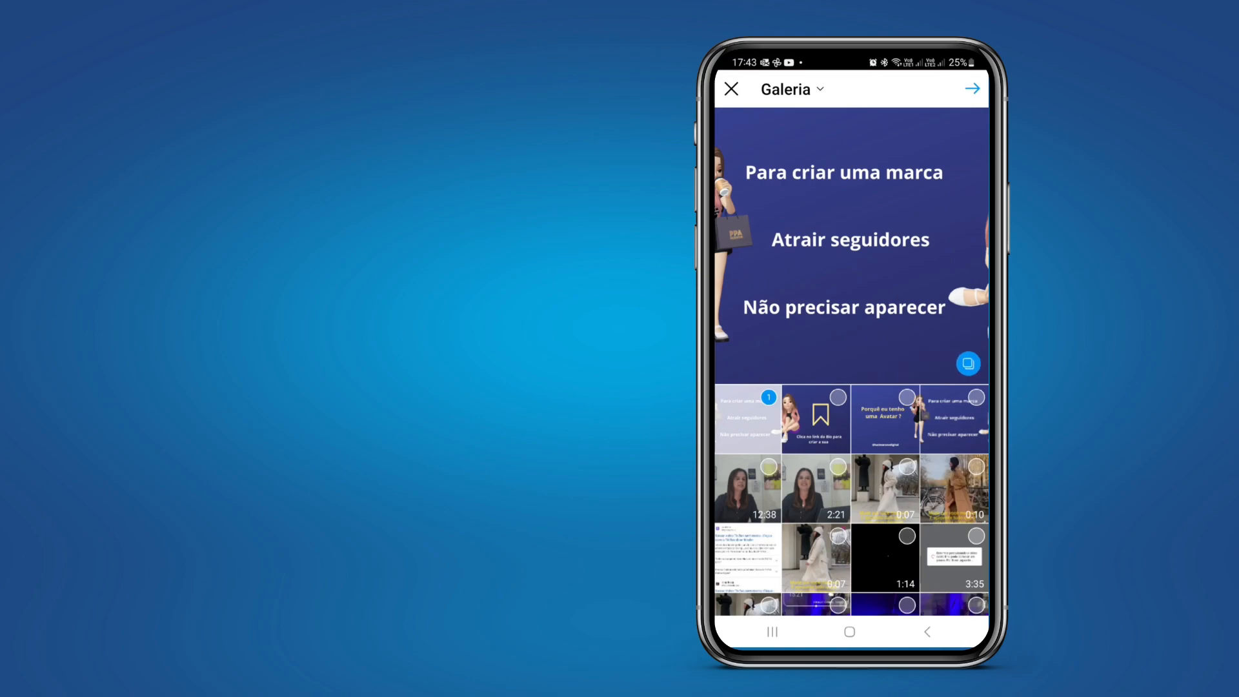
{"action": "left_click", "coordinate": [905, 399]}
{"action": "left_click", "coordinate": [772, 399]}
{"action": "left_click", "coordinate": [749, 418]}
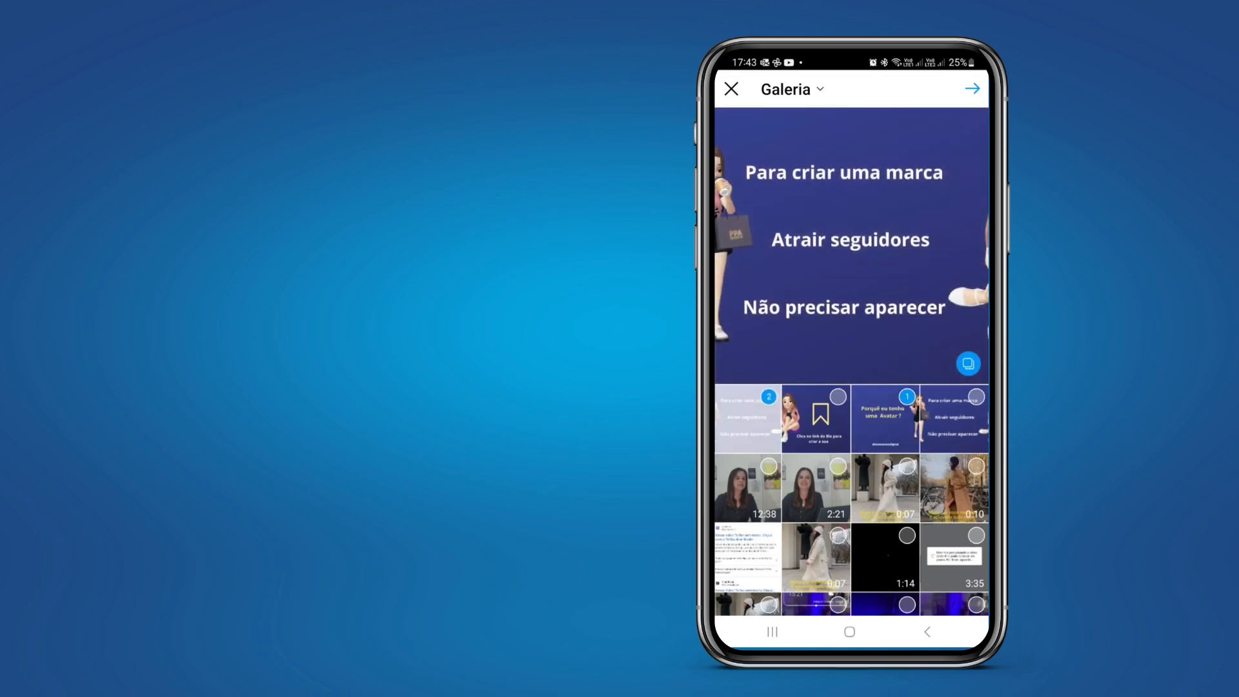
{"action": "left_click", "coordinate": [839, 404]}
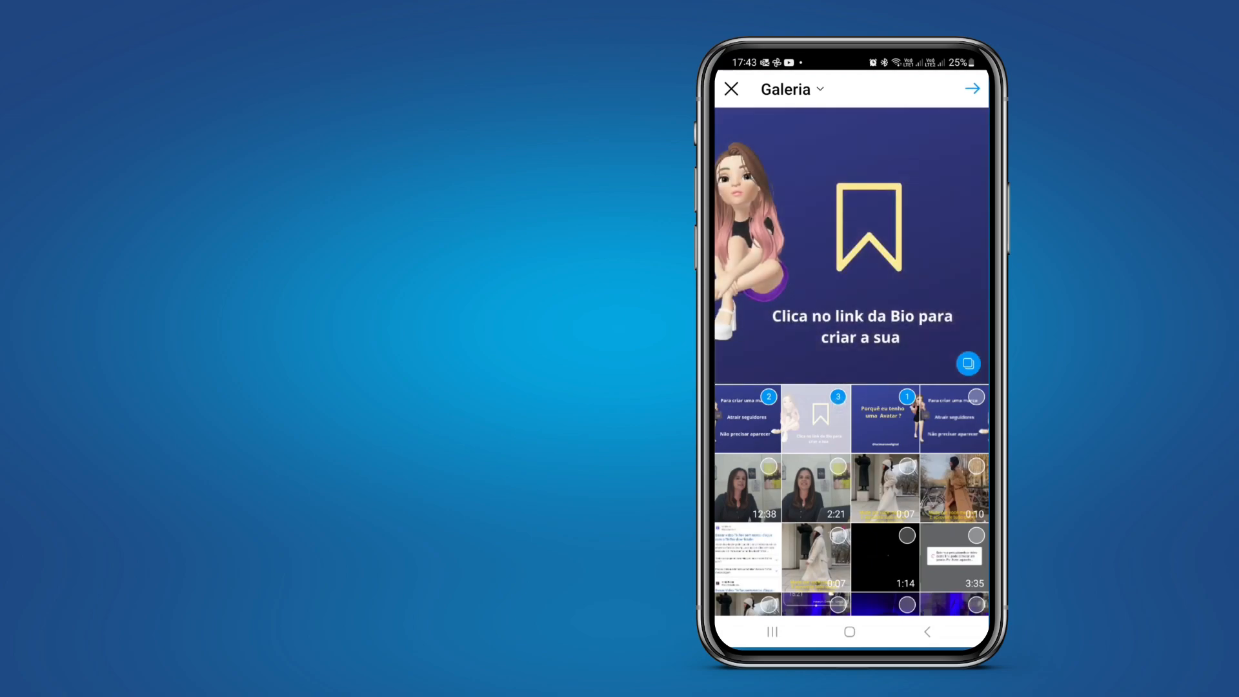
Caption the post "Clica no link da Bio e crie a sua." and publish it
{"action": "left_click", "coordinate": [973, 88]}
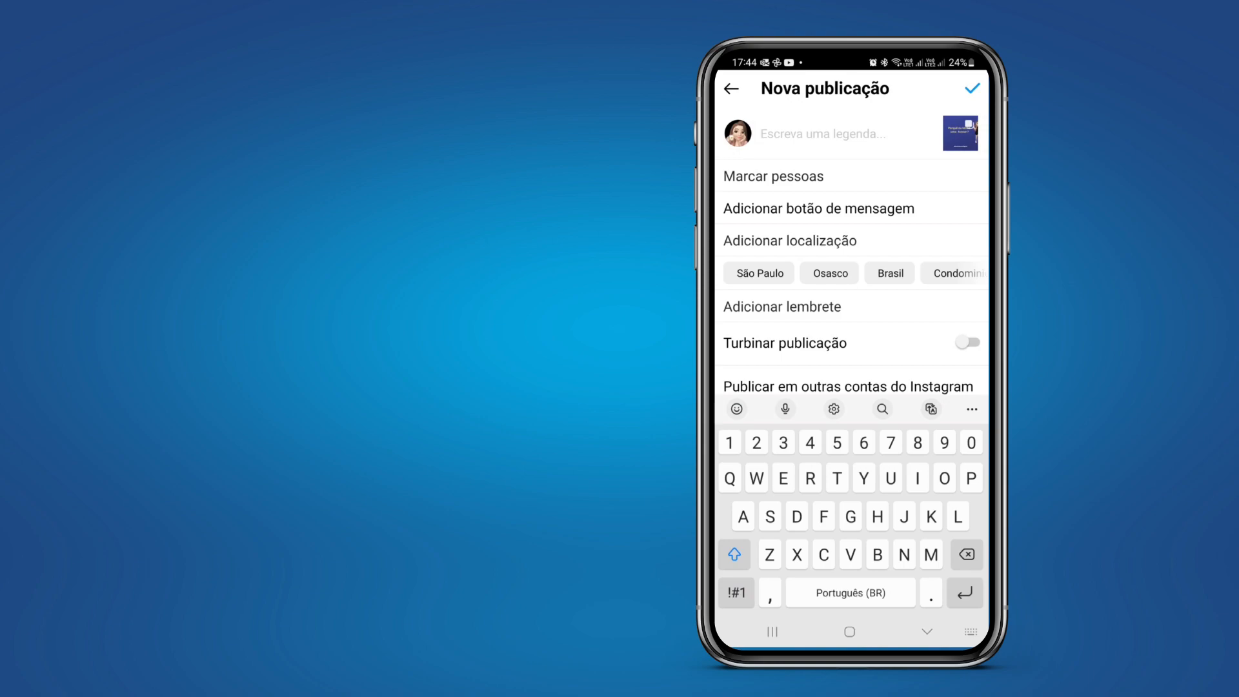
{"action": "type", "text": "Clica no link da Bio e crie a sua."}
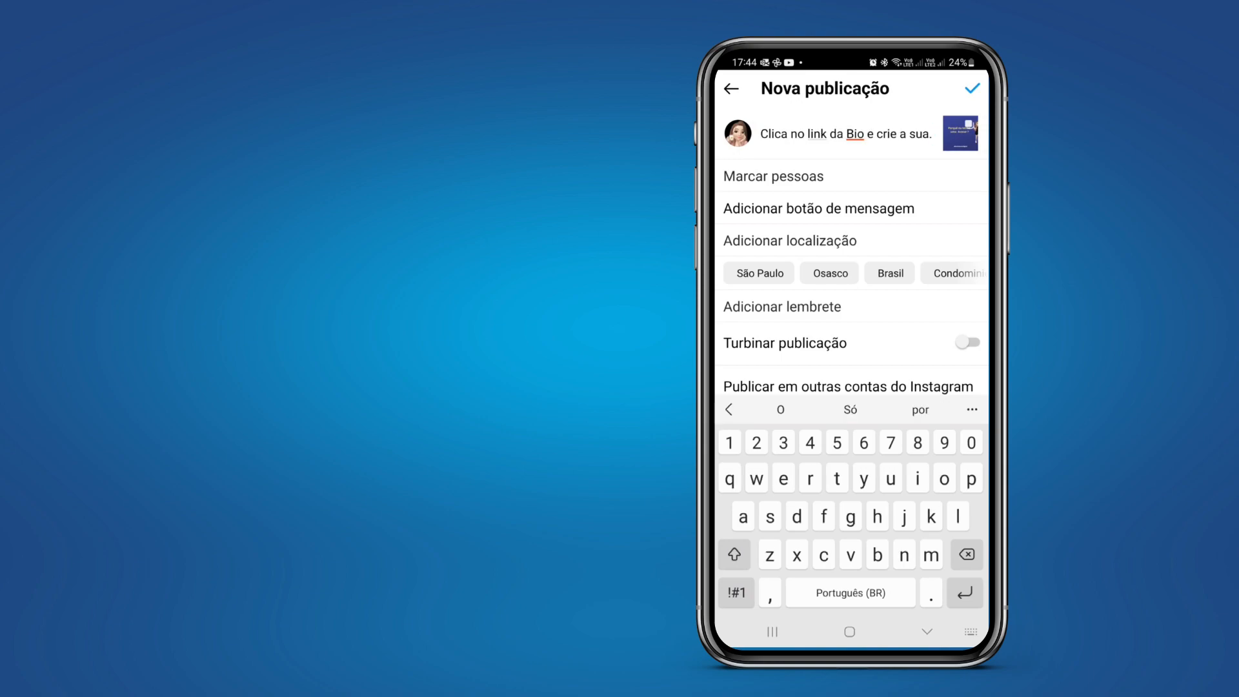
{"action": "left_click", "coordinate": [972, 88]}
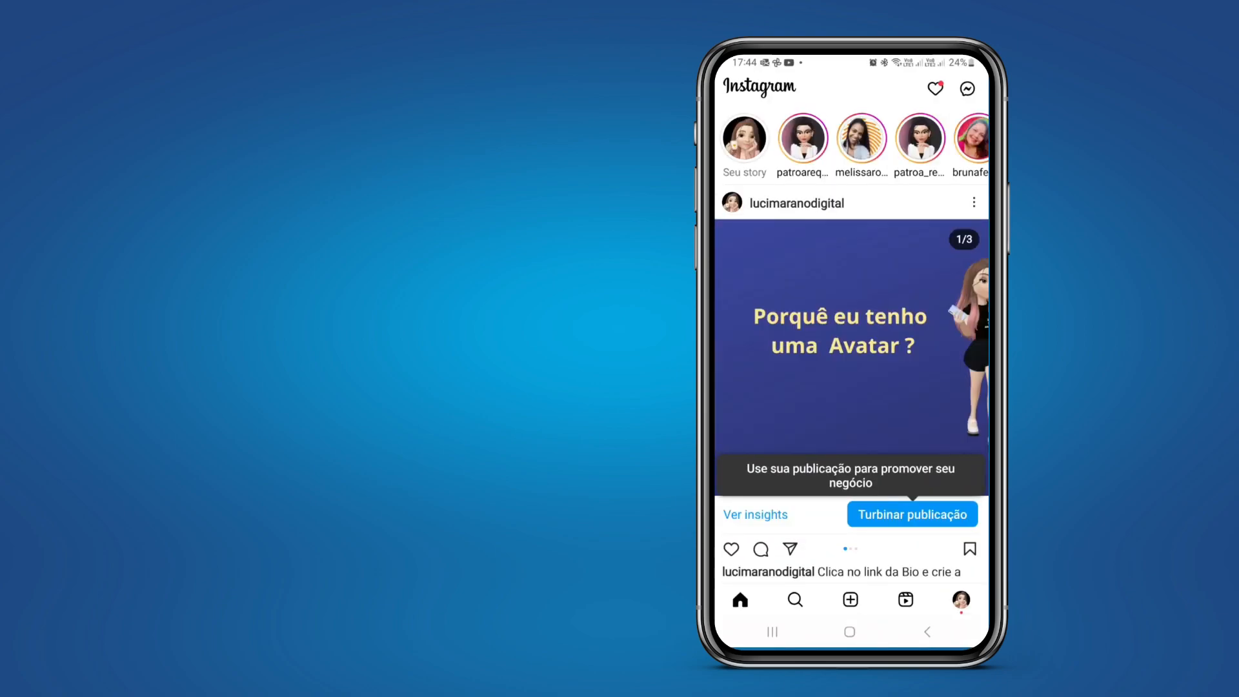
Browse the published carousel's slides to check how the avatars span the transitions
{"action": "left_click_drag", "start_coordinate": [881, 378], "coordinate": [717, 403]}
{"action": "left_click_drag", "start_coordinate": [945, 367], "coordinate": [761, 381]}
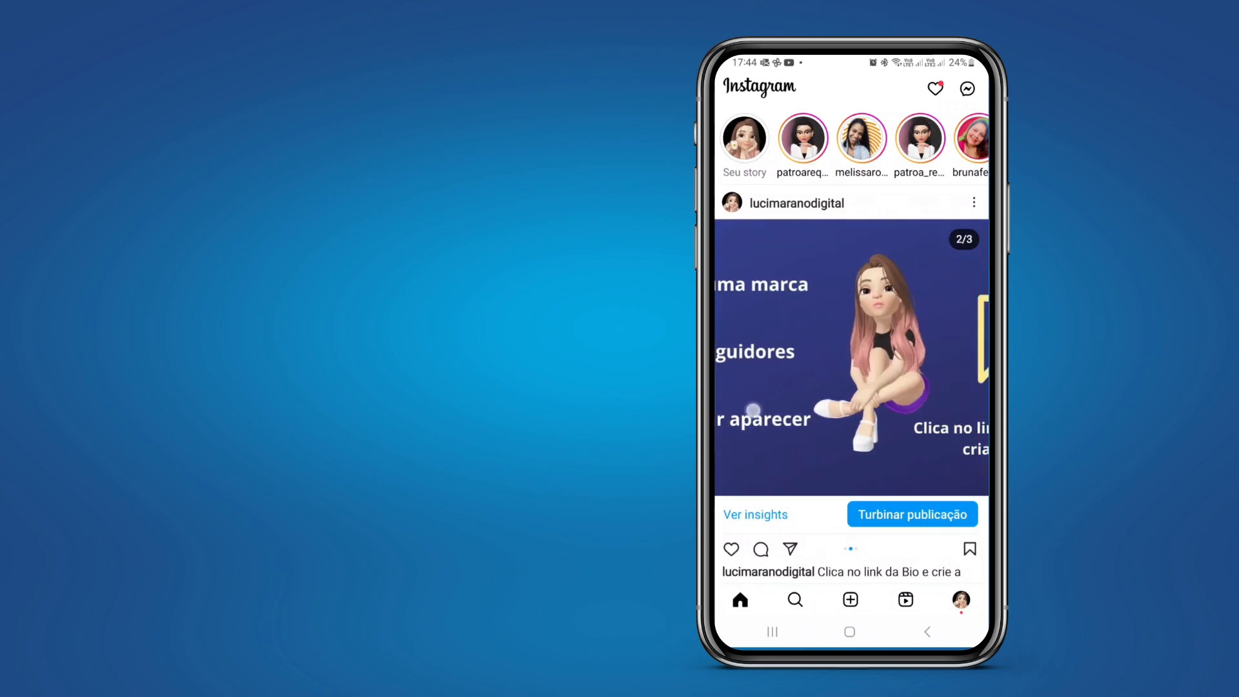